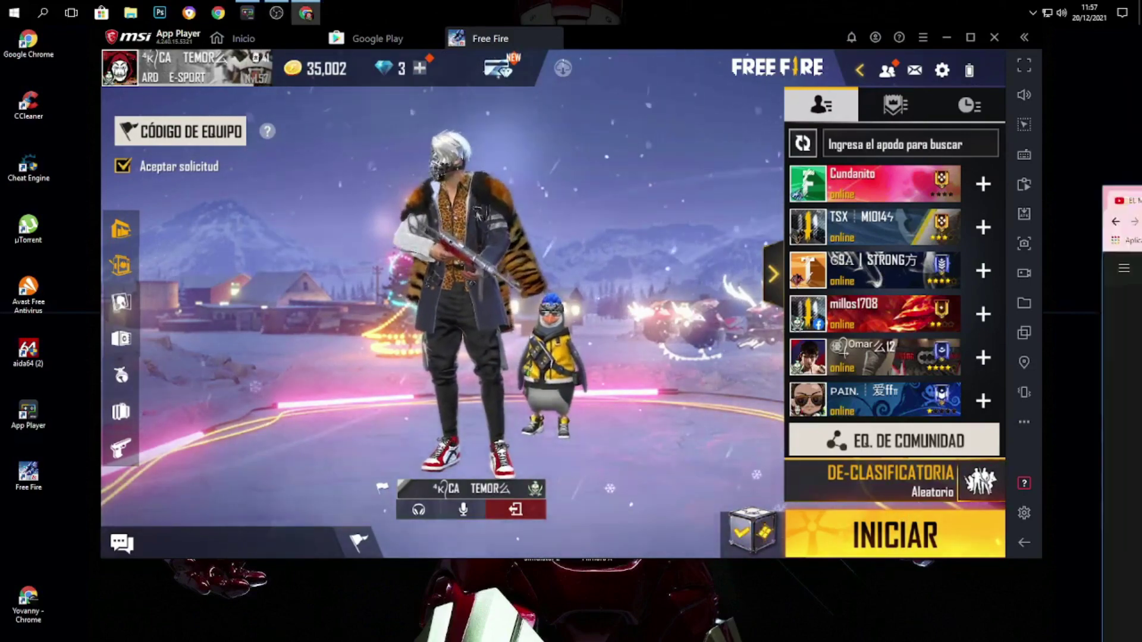
# Switch to the Chrome window with the emulator video and open the Kz ALEX channel page
pyautogui.hotkey('alt', 'Tab')
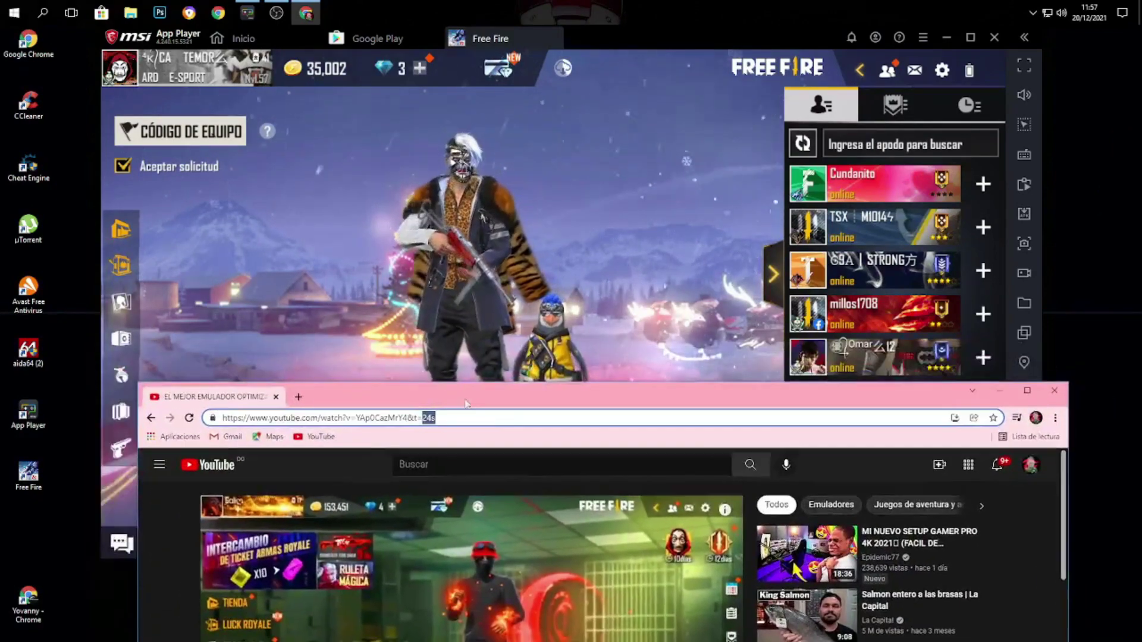
pyautogui.moveTo(534, 392); pyautogui.dragTo(462, 233)
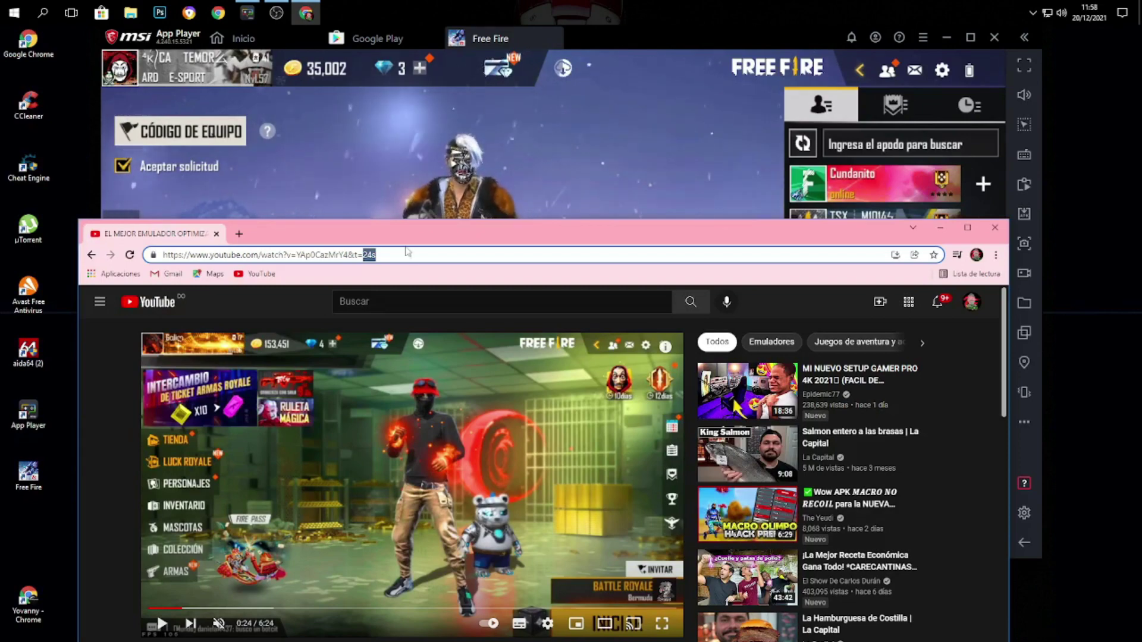
pyautogui.moveTo(535, 227); pyautogui.dragTo(554, 92)
pyautogui.scroll(-3, 428, 357)
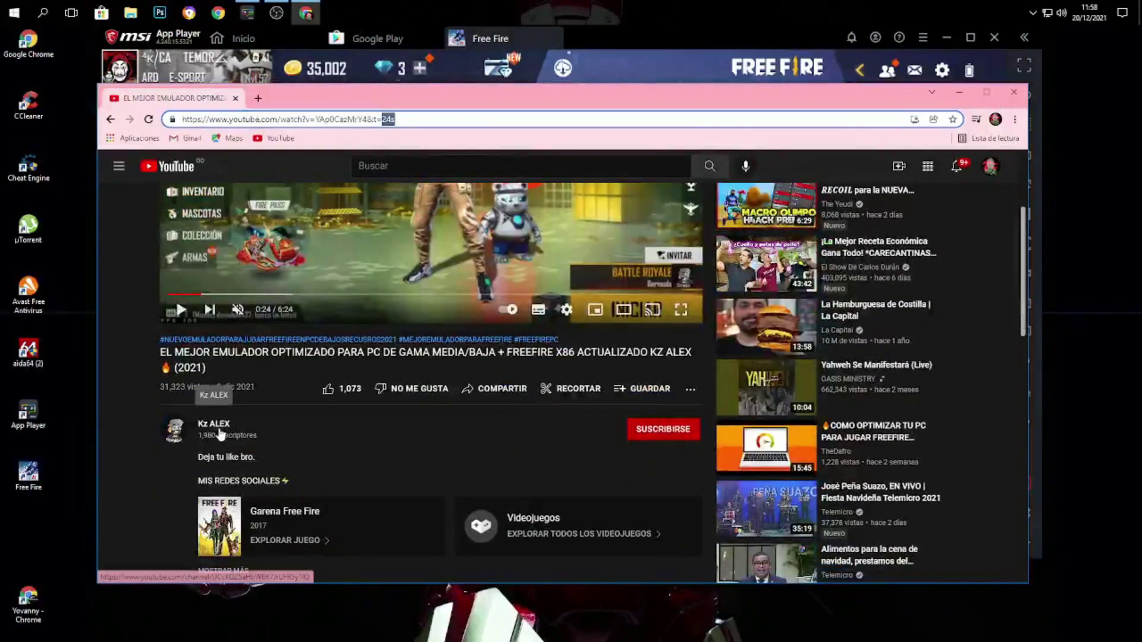
pyautogui.click(221, 433)
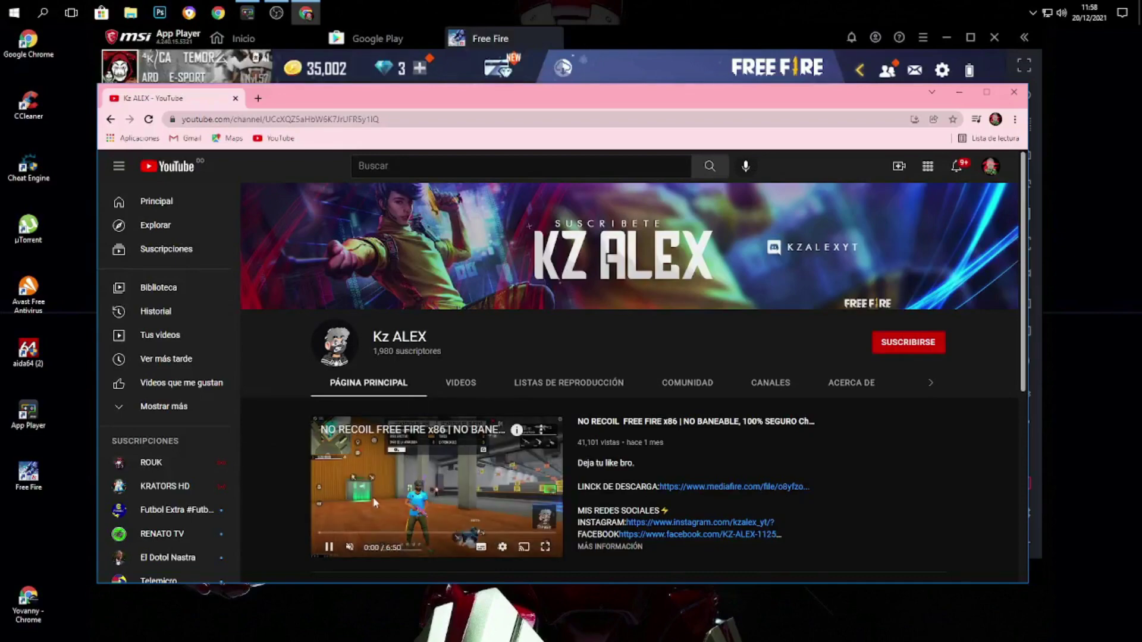
# Look over the popular videos on the Kz ALEX channel page and minimize the browser
pyautogui.scroll(-1, 412, 473)
pyautogui.scroll(-5, 412, 473)
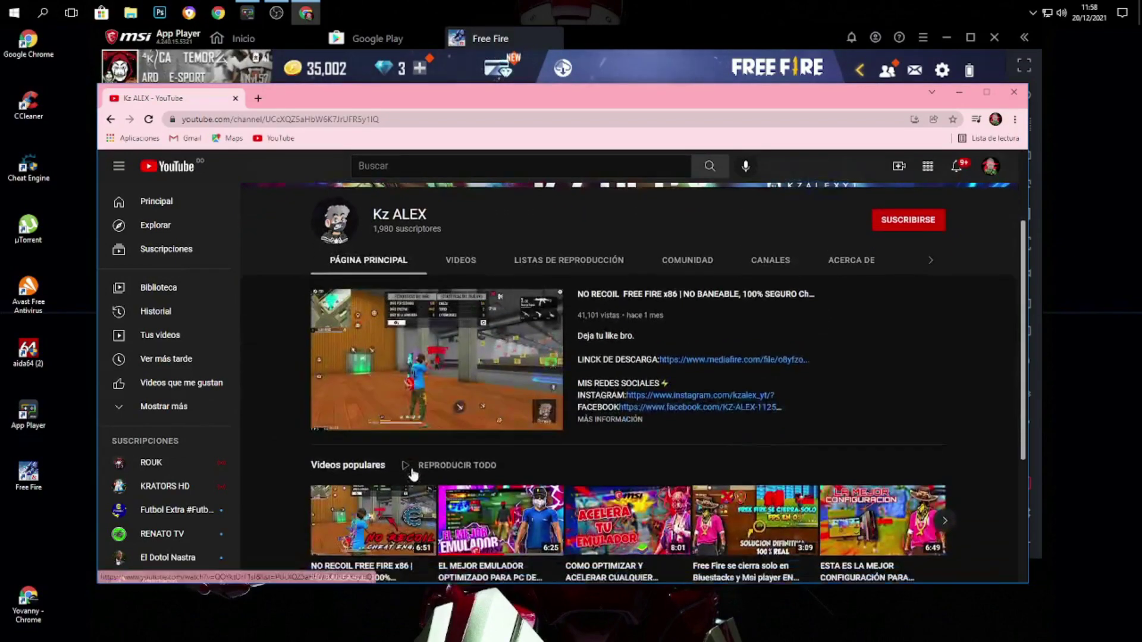
pyautogui.scroll(5, 678, 425)
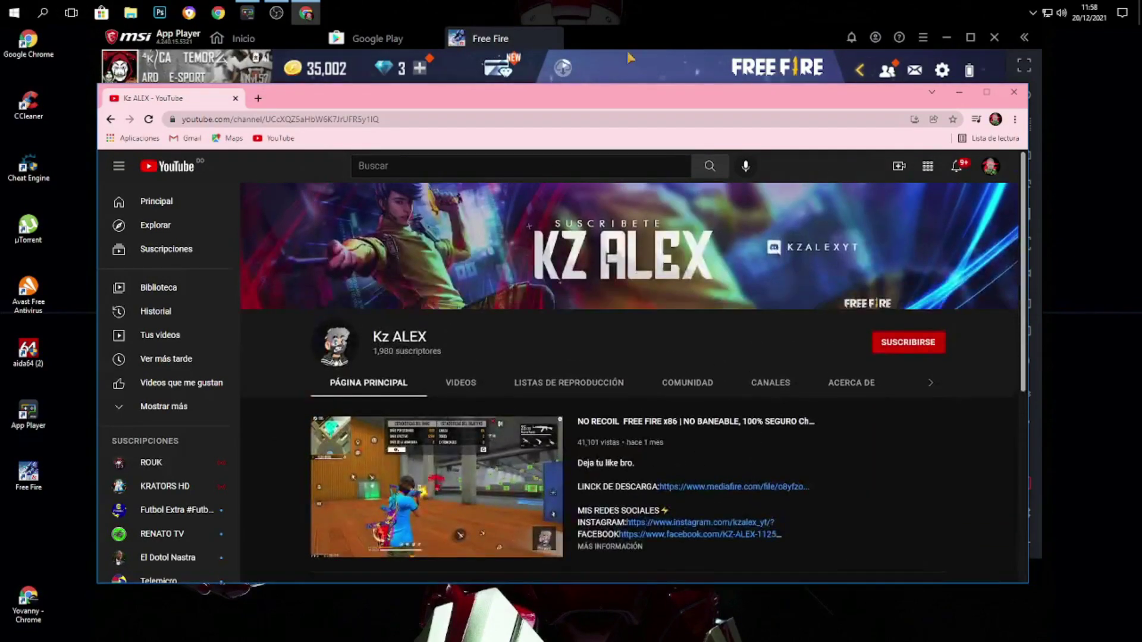
pyautogui.click(959, 92)
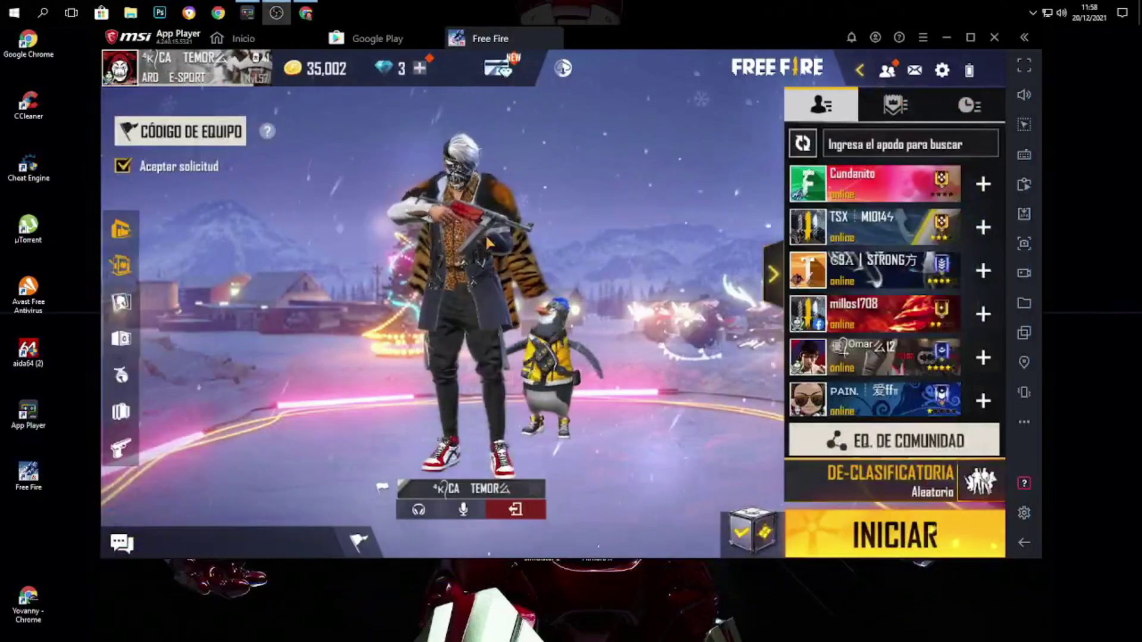
# Close Google Play in the App Player and show the emulator's home screen
pyautogui.click(562, 181)
pyautogui.click(571, 185)
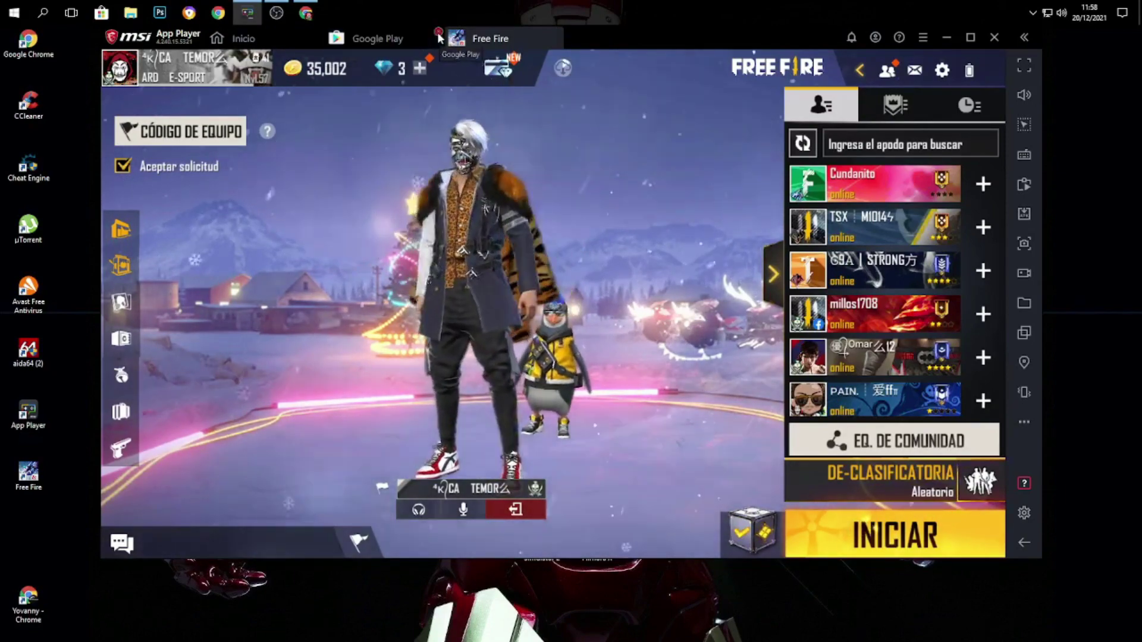
pyautogui.click(437, 38)
pyautogui.click(282, 41)
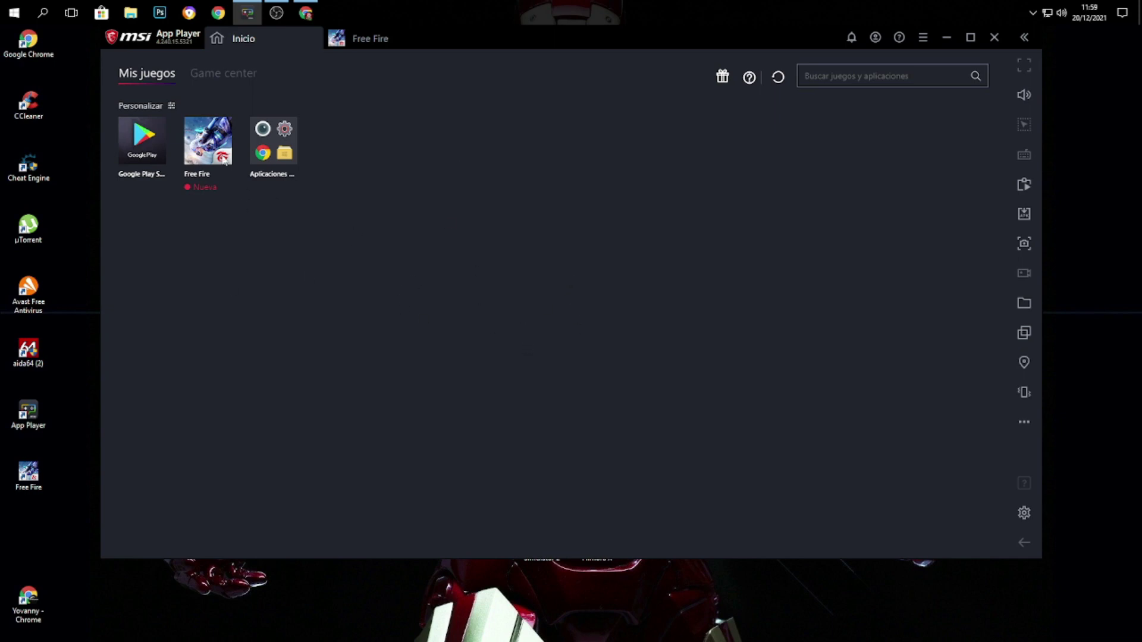
# Open the KZ ALEX EMULADOR folder from Escritorio in File Explorer
pyautogui.click(139, 10)
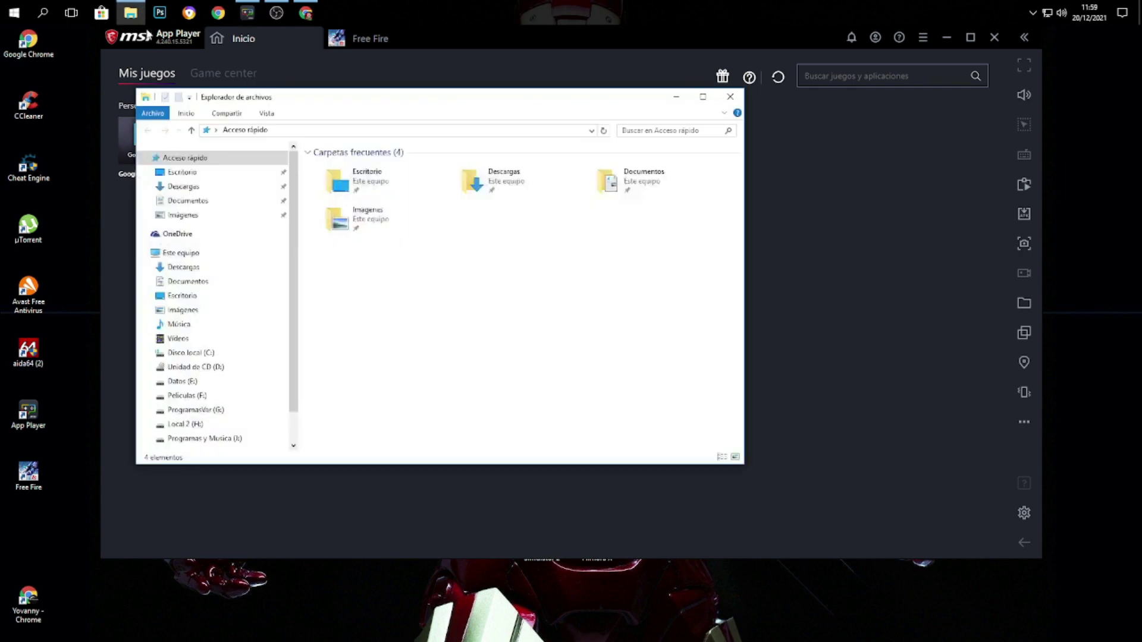
pyautogui.click(196, 188)
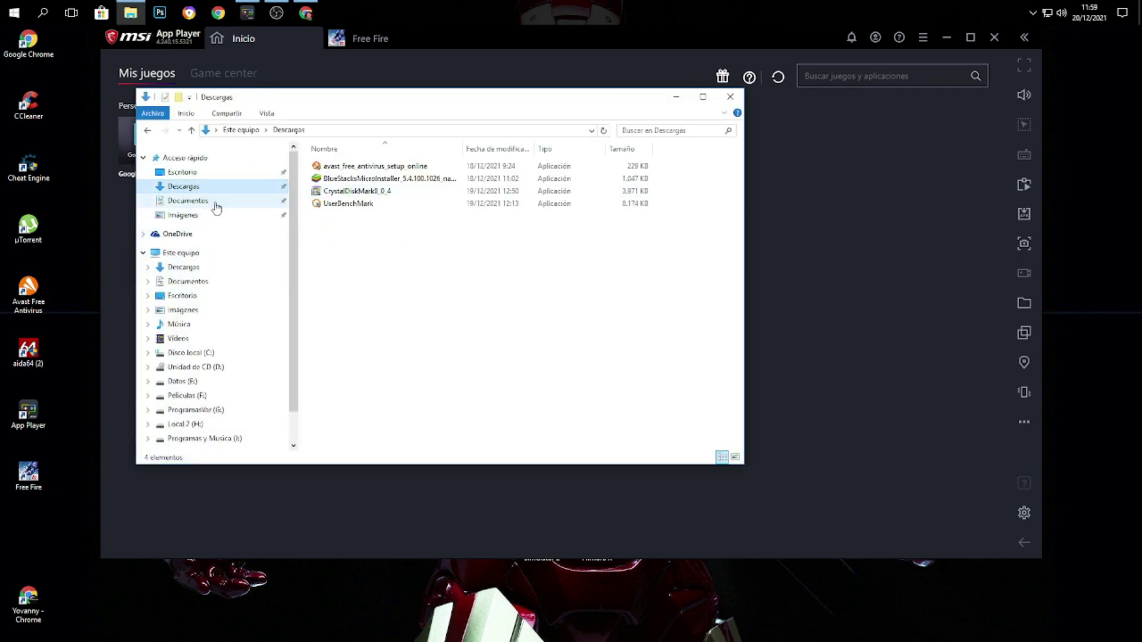
pyautogui.click(181, 172)
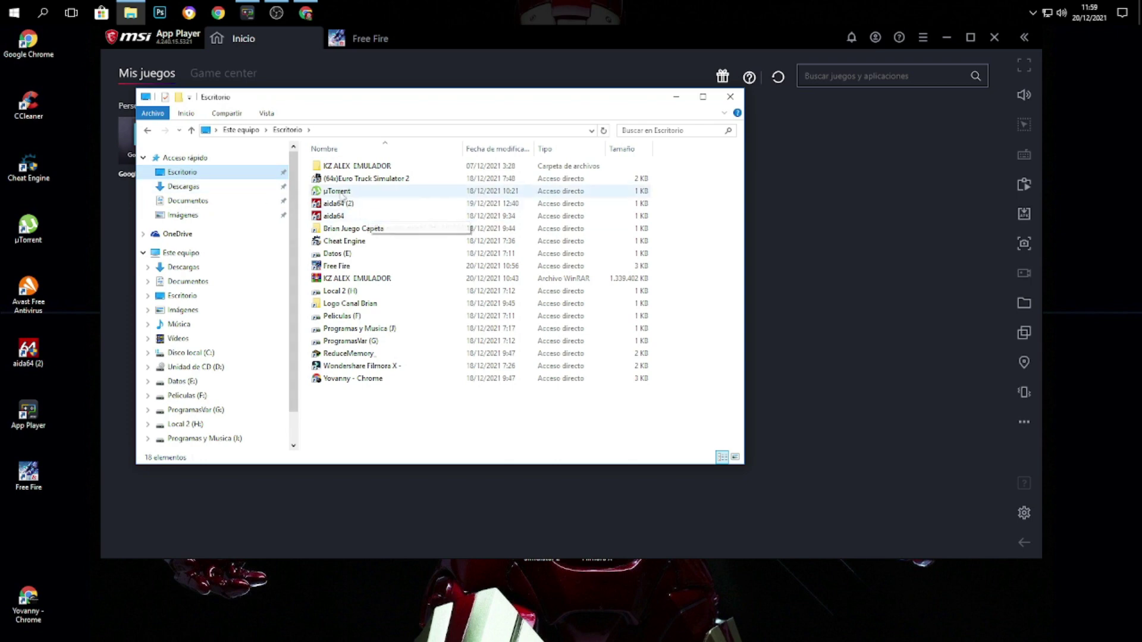
pyautogui.doubleClick(357, 166)
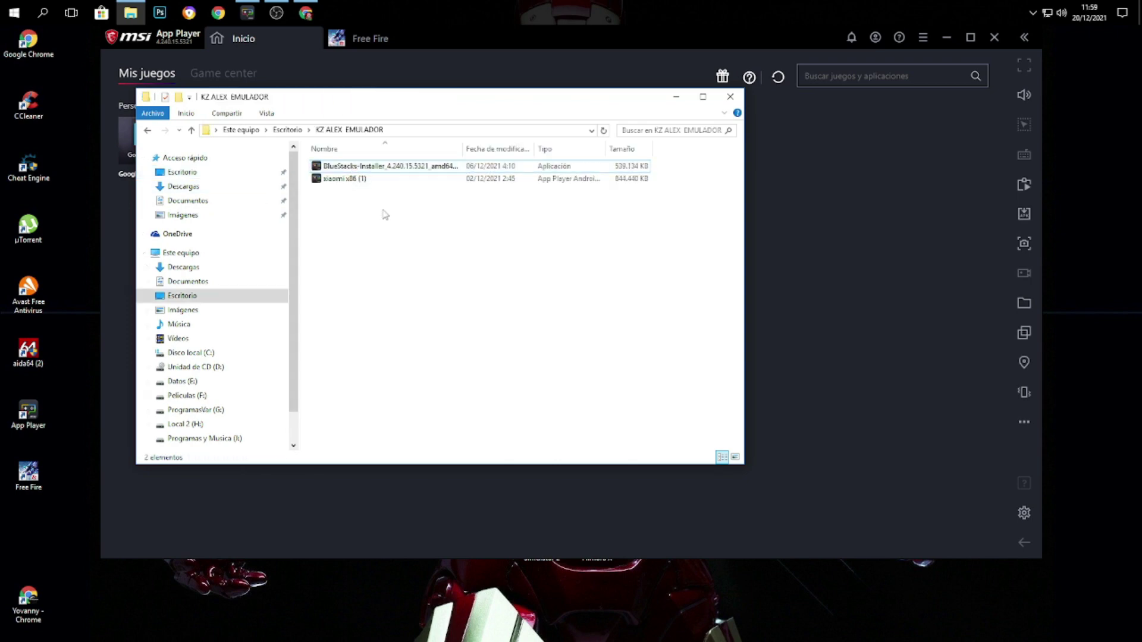
# Try to run the BlueStacks-Installer 4.240.15.5321 as administrator, dismiss its dialog and minimize the folder window
pyautogui.rightClick(397, 169)
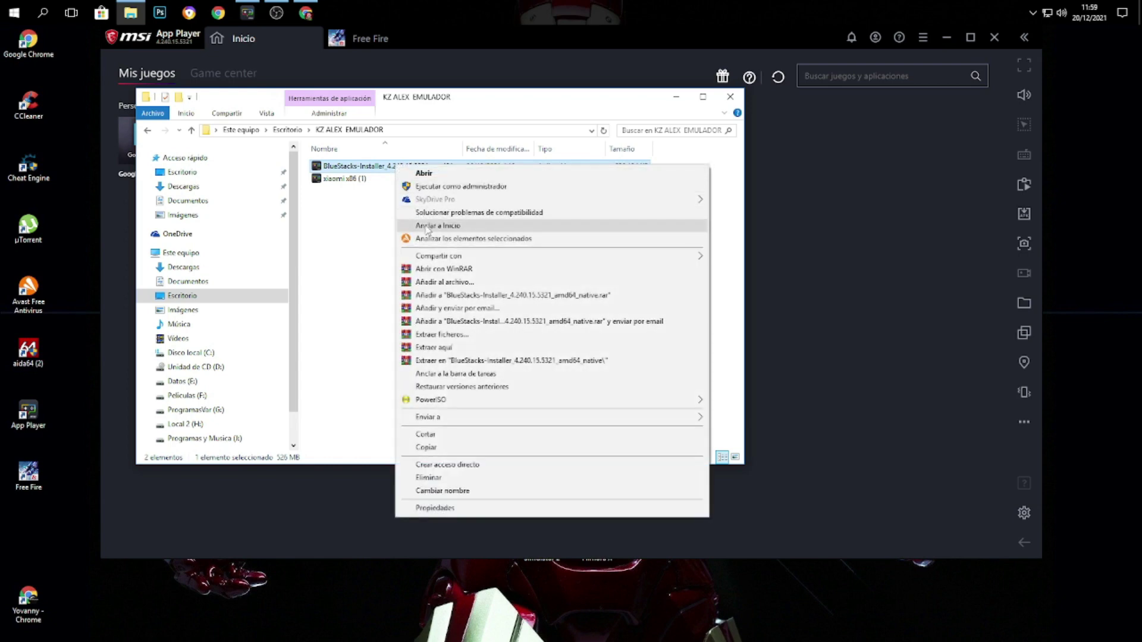
pyautogui.click(431, 187)
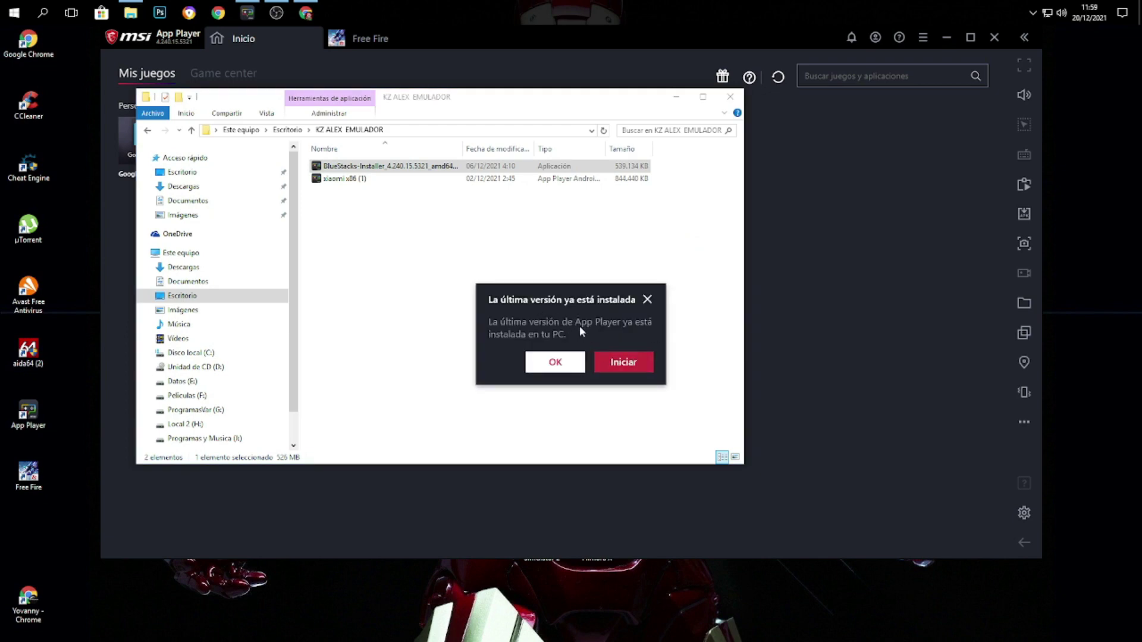
pyautogui.click(647, 299)
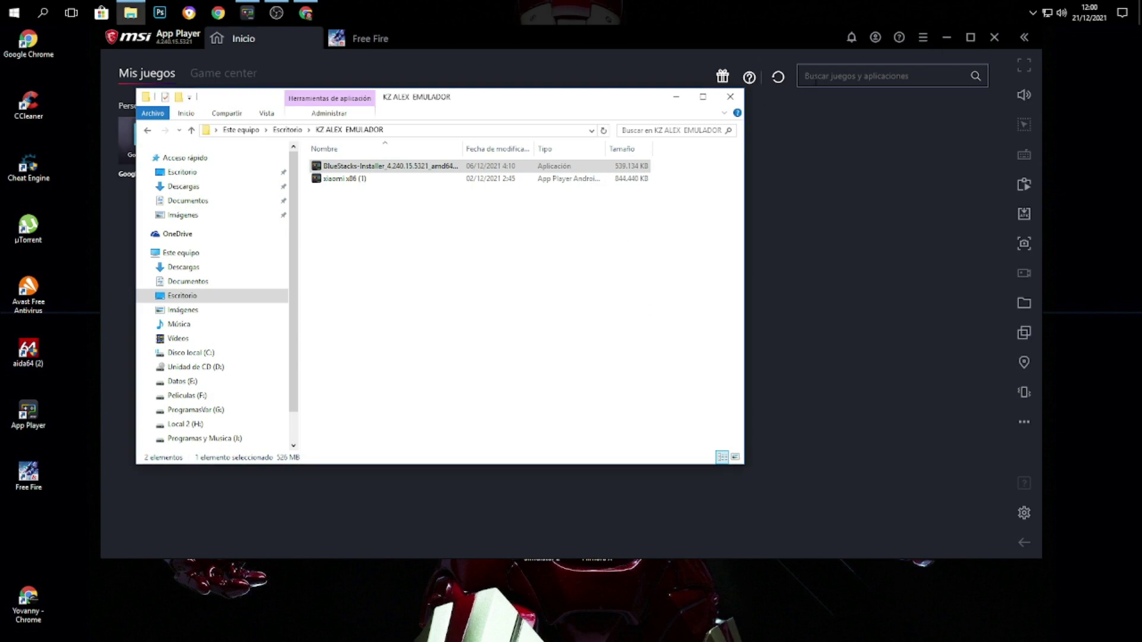
pyautogui.click(676, 95)
# Open the emulator's APK file chooser on the KZ ALEX EMULADOR folder and cancel it without picking a file
pyautogui.click(387, 35)
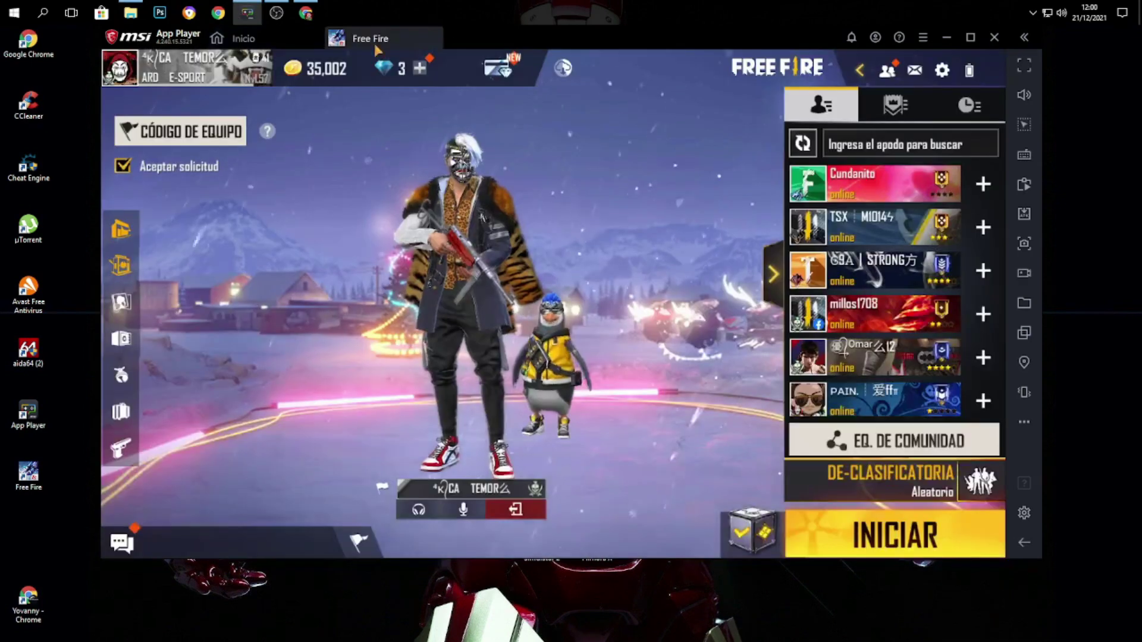
pyautogui.click(285, 34)
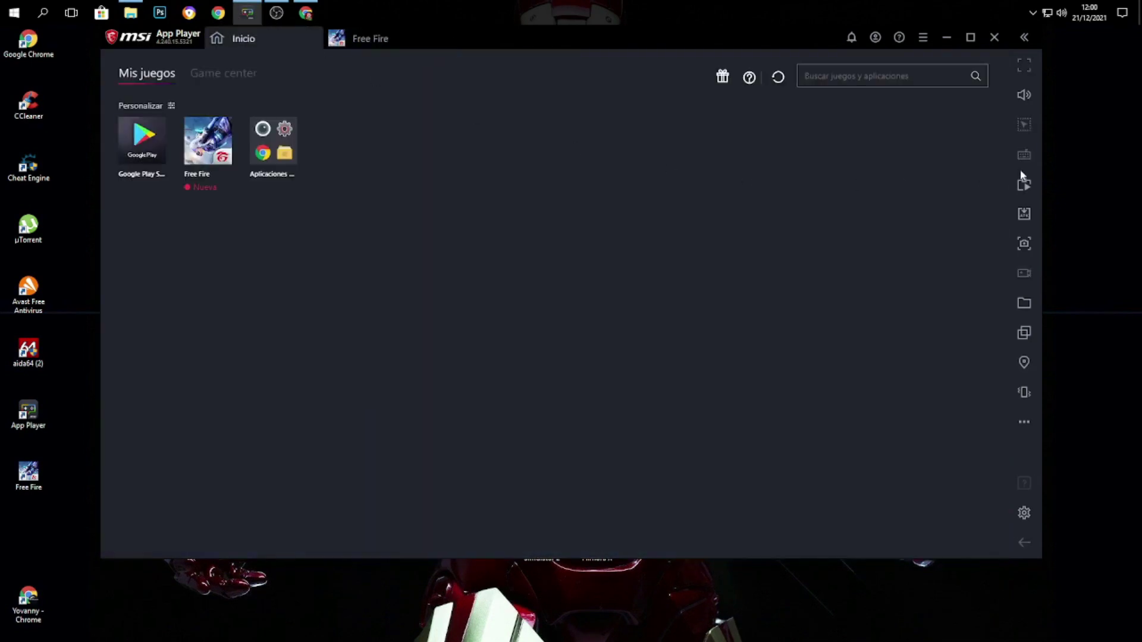
pyautogui.click(1024, 213)
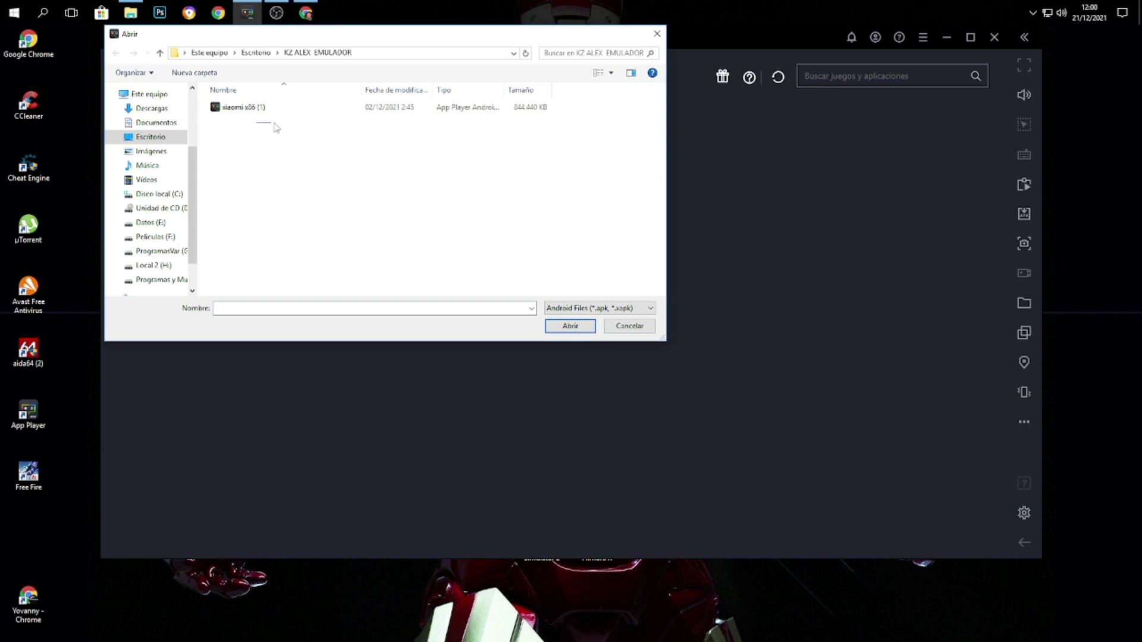
pyautogui.moveTo(256, 136); pyautogui.dragTo(321, 143)
pyautogui.click(639, 327)
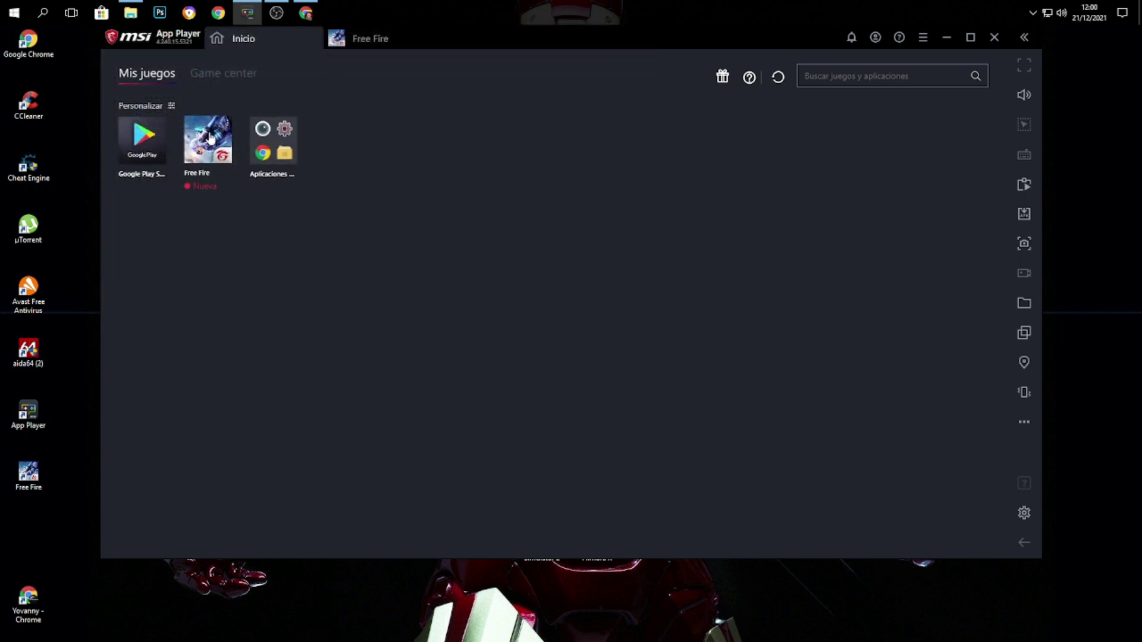
# Return to the Free Fire lobby and play an emote with the character
pyautogui.click(364, 38)
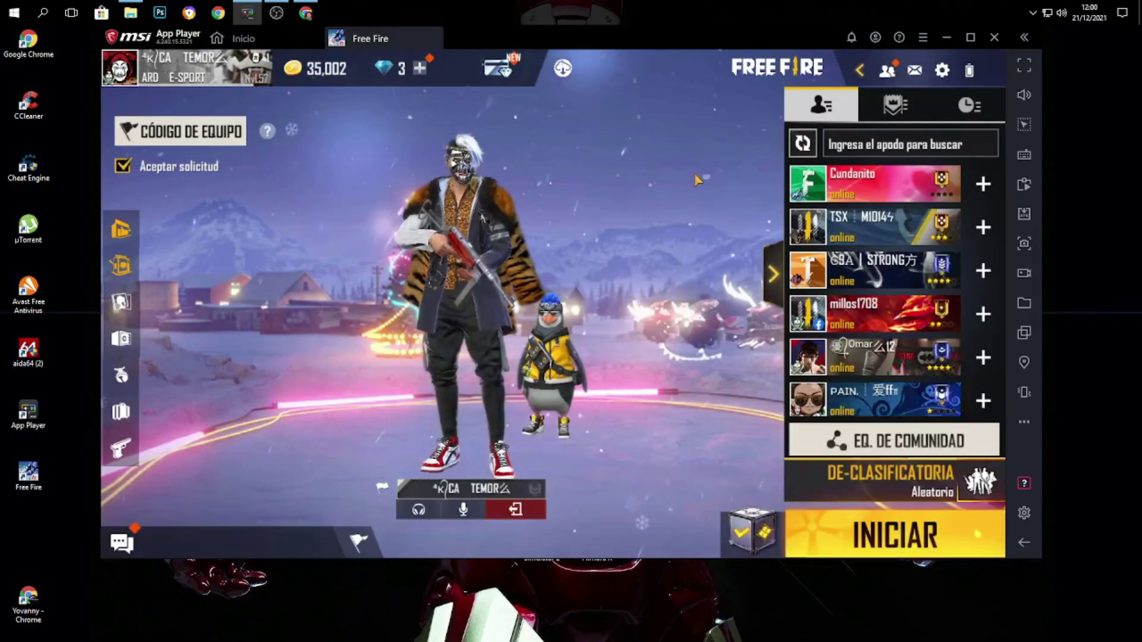
pyautogui.click(480, 224)
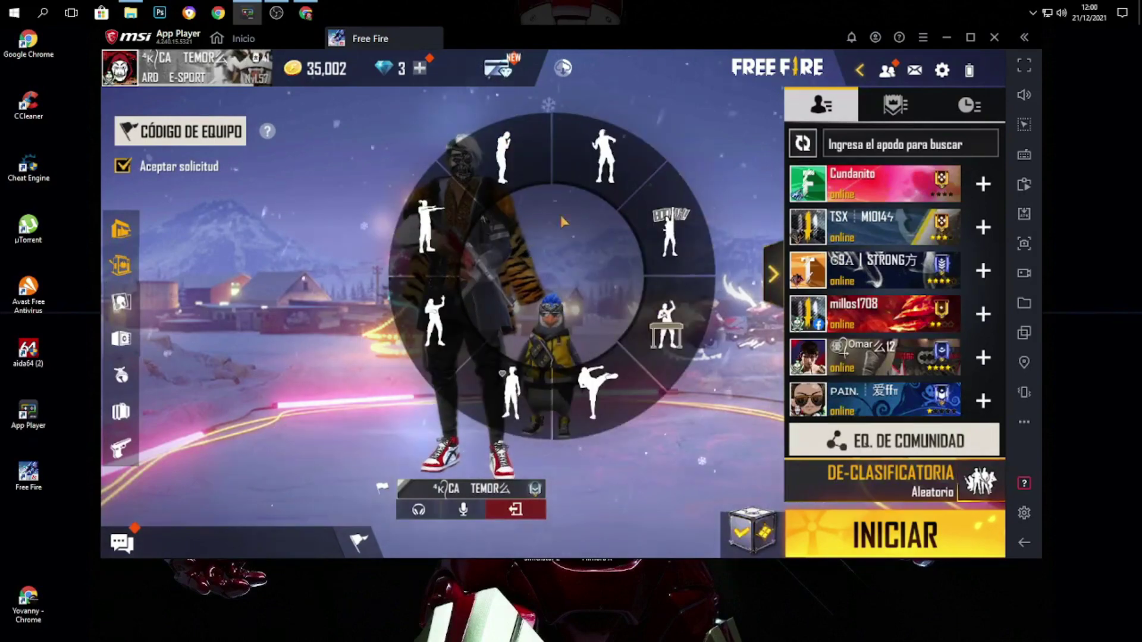
pyautogui.click(627, 202)
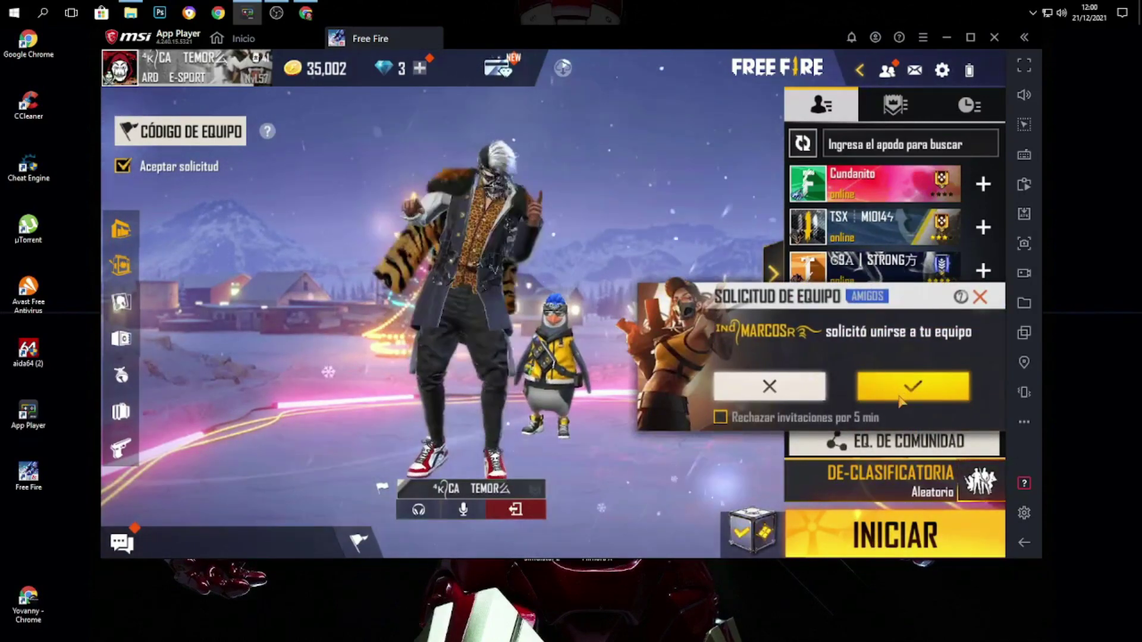
# Reject the incoming team request and leave the current team in the Free Fire lobby
pyautogui.click(762, 388)
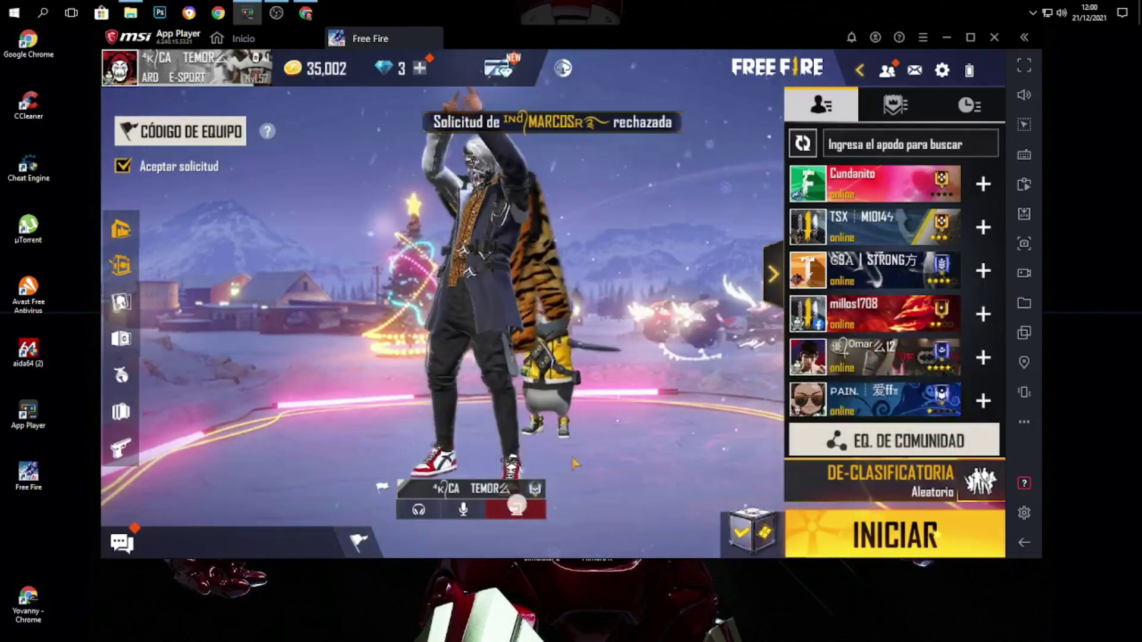
pyautogui.click(516, 509)
pyautogui.click(727, 375)
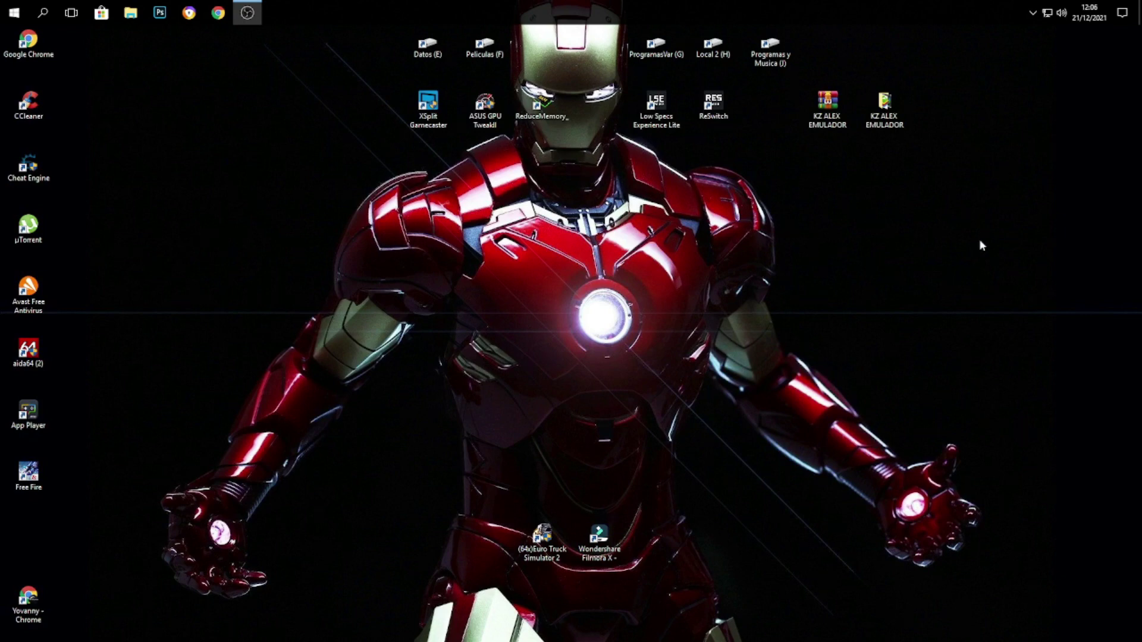
# Move the KZ ALEX EMULADOR folder on the desktop away from the archive of the same name
pyautogui.moveTo(799, 173); pyautogui.dragTo(979, 89)
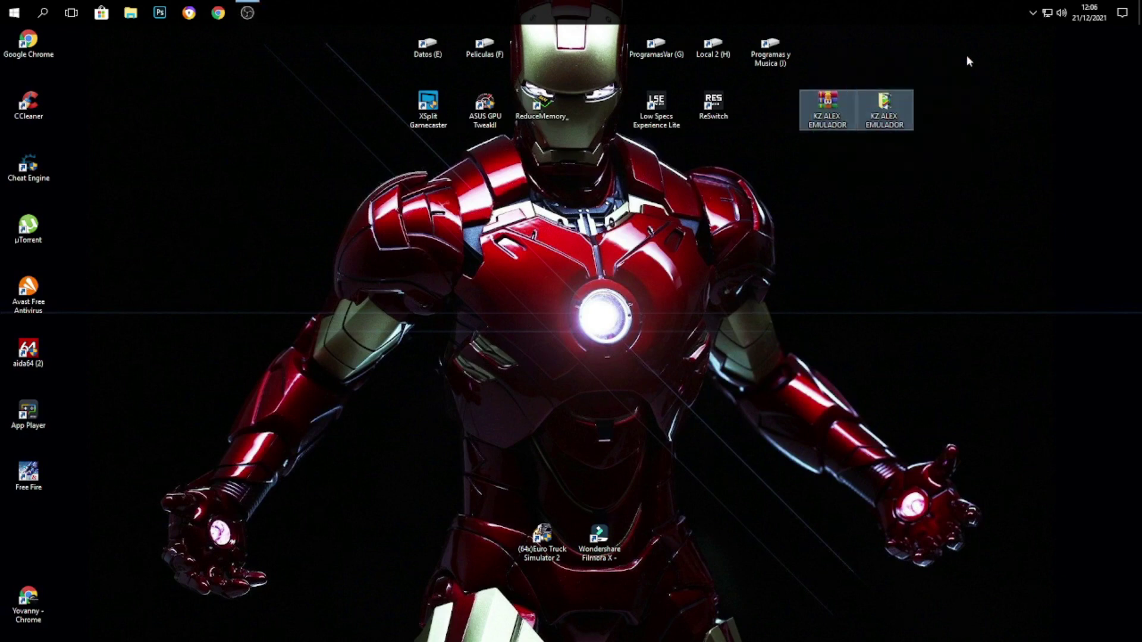
pyautogui.click(873, 137)
pyautogui.moveTo(892, 127)
pyautogui.mouseDown()
pyautogui.moveTo(886, 167)
pyautogui.moveTo(207, 470)
pyautogui.moveTo(205, 493)
pyautogui.mouseUp()
pyautogui.moveTo(210, 456); pyautogui.dragTo(123, 446)
pyautogui.moveTo(758, 107); pyautogui.dragTo(943, 139)
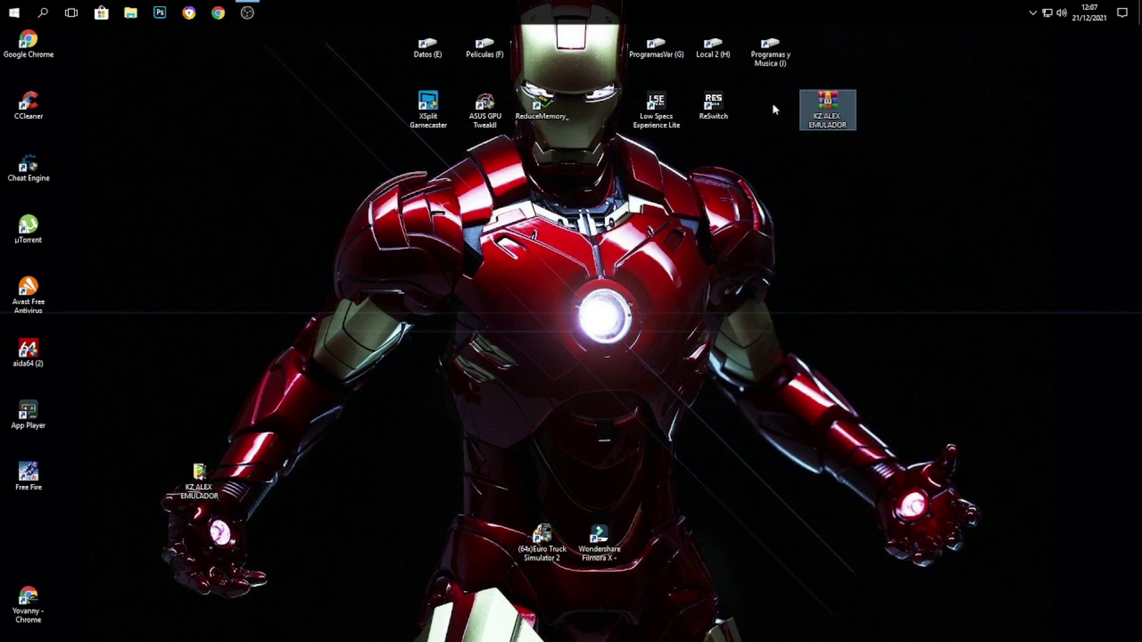
# Show the extraction options for the KZ ALEX EMULADOR archive and move the folder back beside it
pyautogui.rightClick(835, 106)
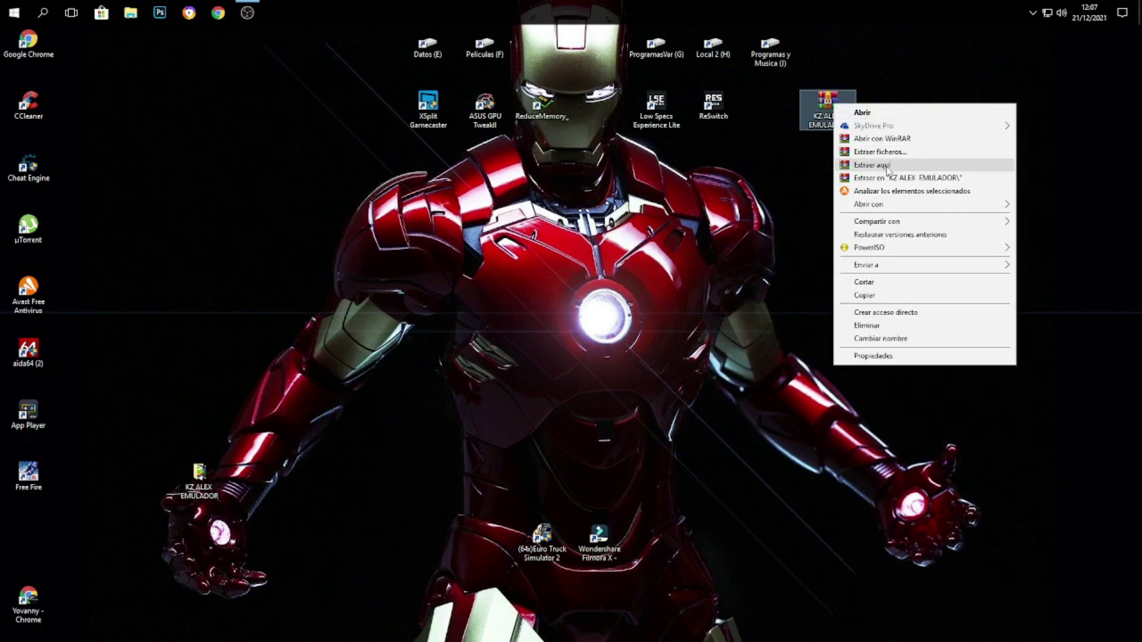
pyautogui.click(186, 446)
pyautogui.moveTo(200, 474); pyautogui.dragTo(890, 101)
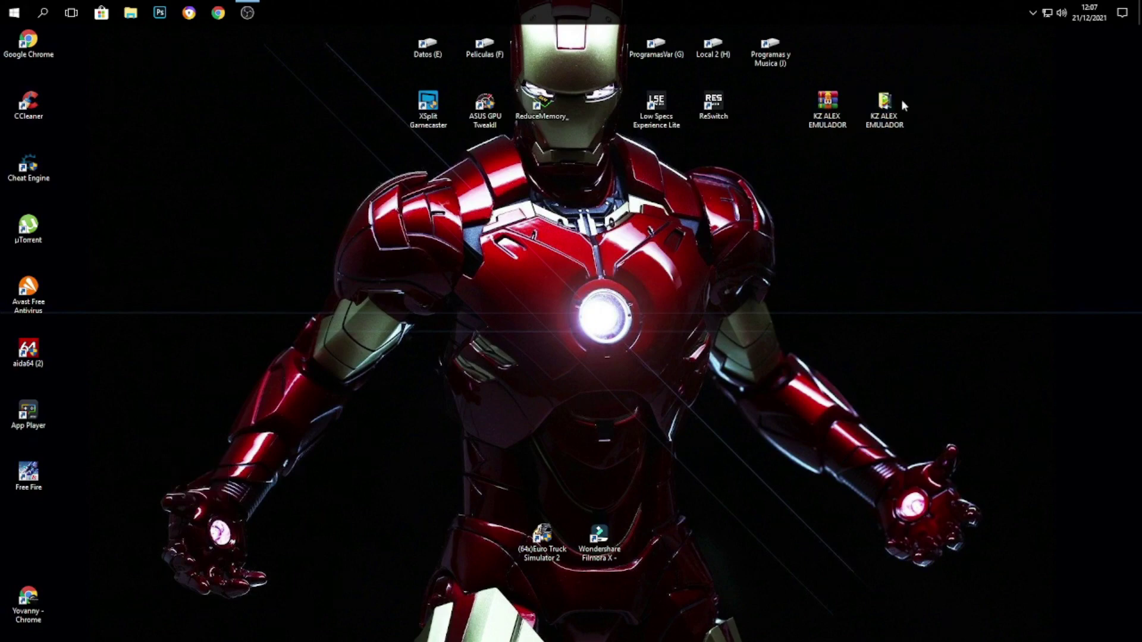
# Open the KZ ALEX EMULADOR folder, run the BlueStacks installer as administrator and close the folder window
pyautogui.doubleClick(883, 110)
pyautogui.rightClick(403, 167)
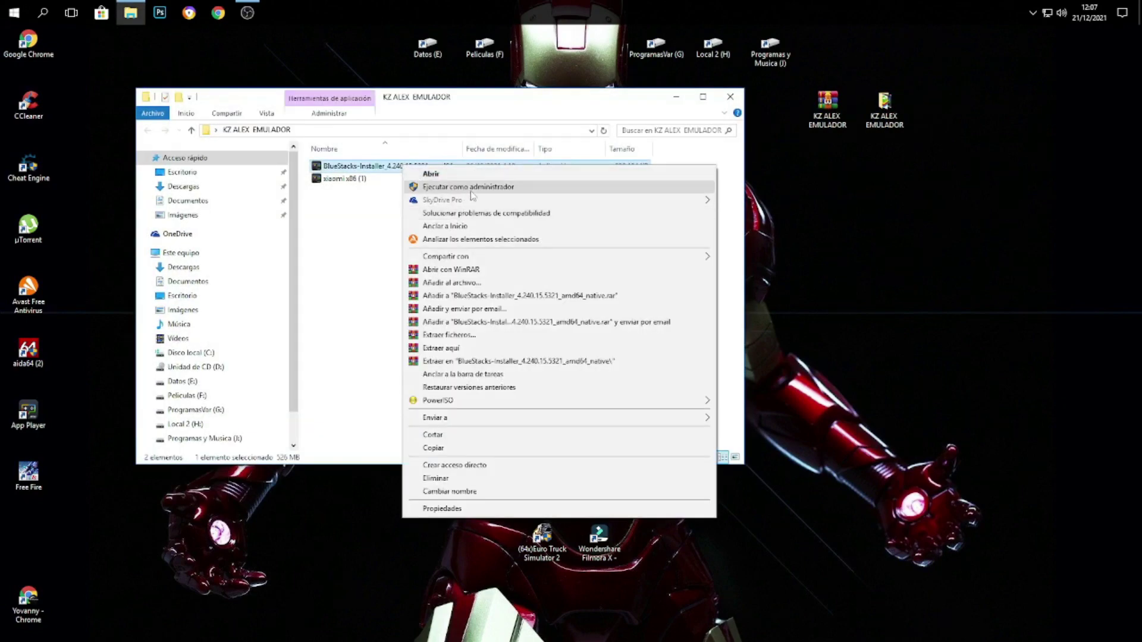
pyautogui.click(466, 187)
pyautogui.click(729, 102)
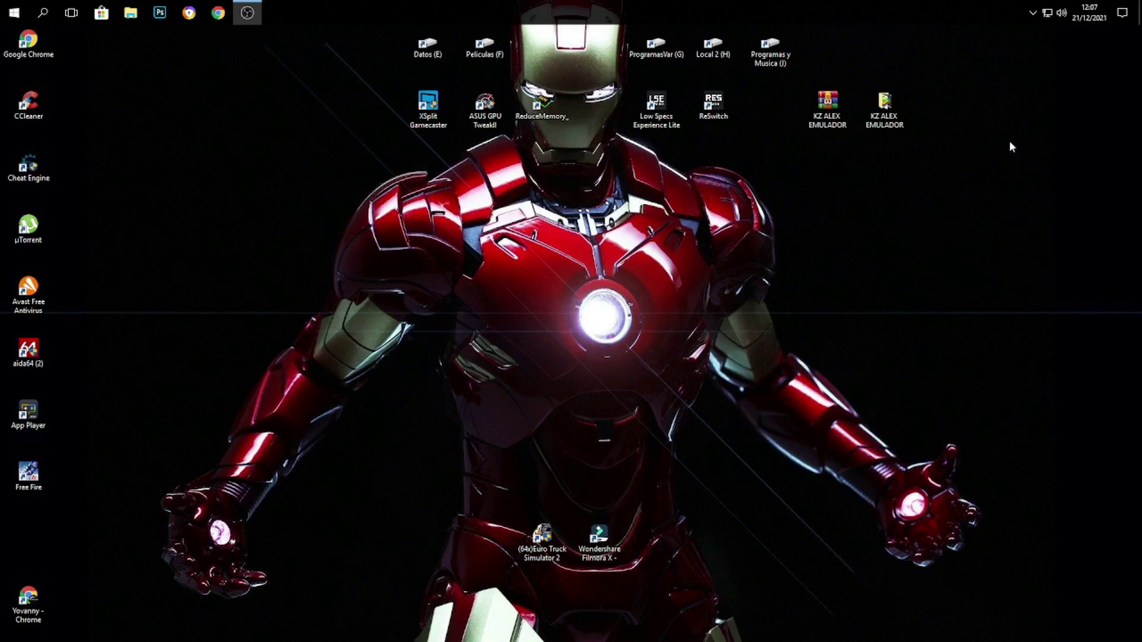
pyautogui.moveTo(981, 102); pyautogui.dragTo(799, 124)
pyautogui.moveTo(997, 71); pyautogui.dragTo(907, 148)
pyautogui.moveTo(939, 37); pyautogui.dragTo(838, 172)
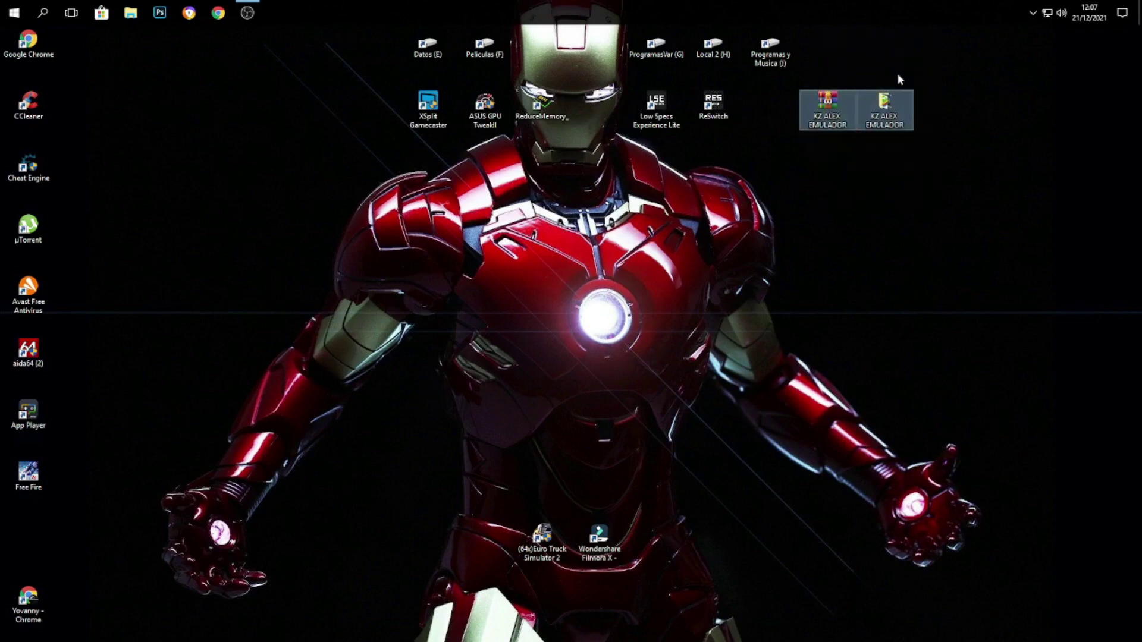
pyautogui.moveTo(946, 31); pyautogui.dragTo(821, 196)
pyautogui.moveTo(915, 82); pyautogui.dragTo(832, 136)
pyautogui.moveTo(930, 31); pyautogui.dragTo(799, 132)
pyautogui.moveTo(943, 55); pyautogui.dragTo(821, 230)
pyautogui.moveTo(963, 55); pyautogui.dragTo(855, 205)
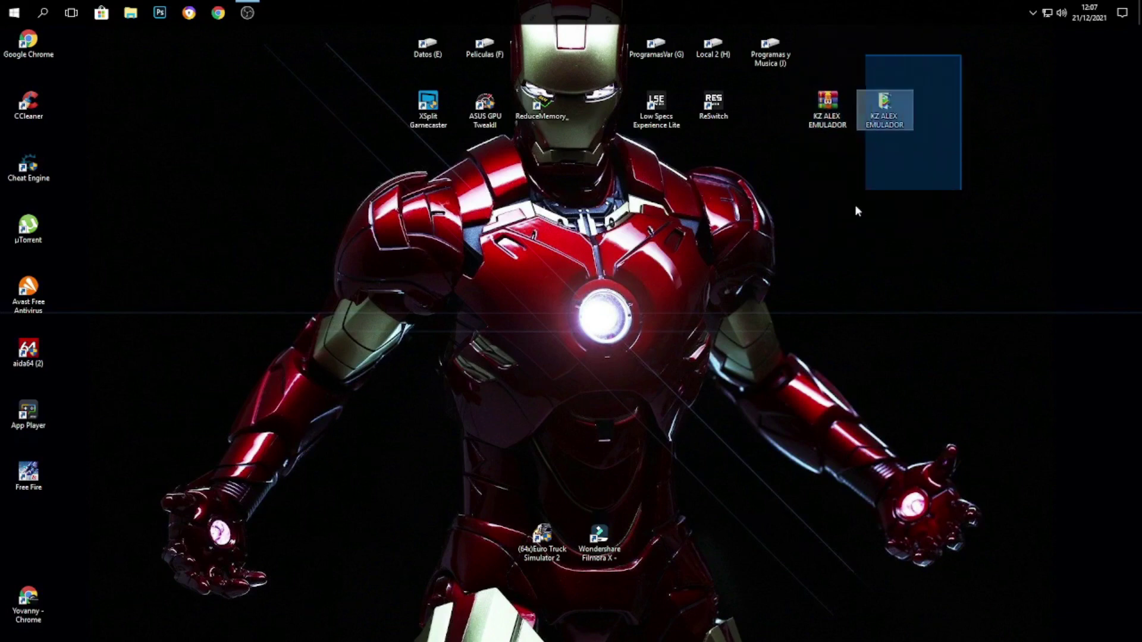
pyautogui.moveTo(952, 70); pyautogui.dragTo(794, 219)
pyautogui.click(918, 308)
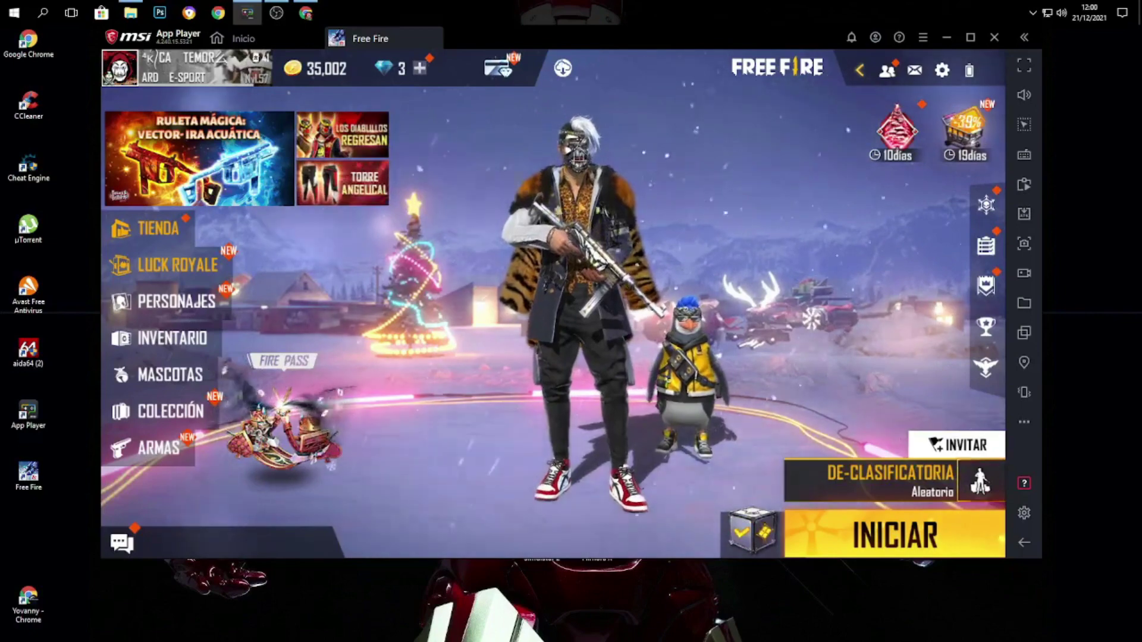
# Check the package downloads in Free Fire's download center, close it and return to the emulator's home screen
pyautogui.click(563, 68)
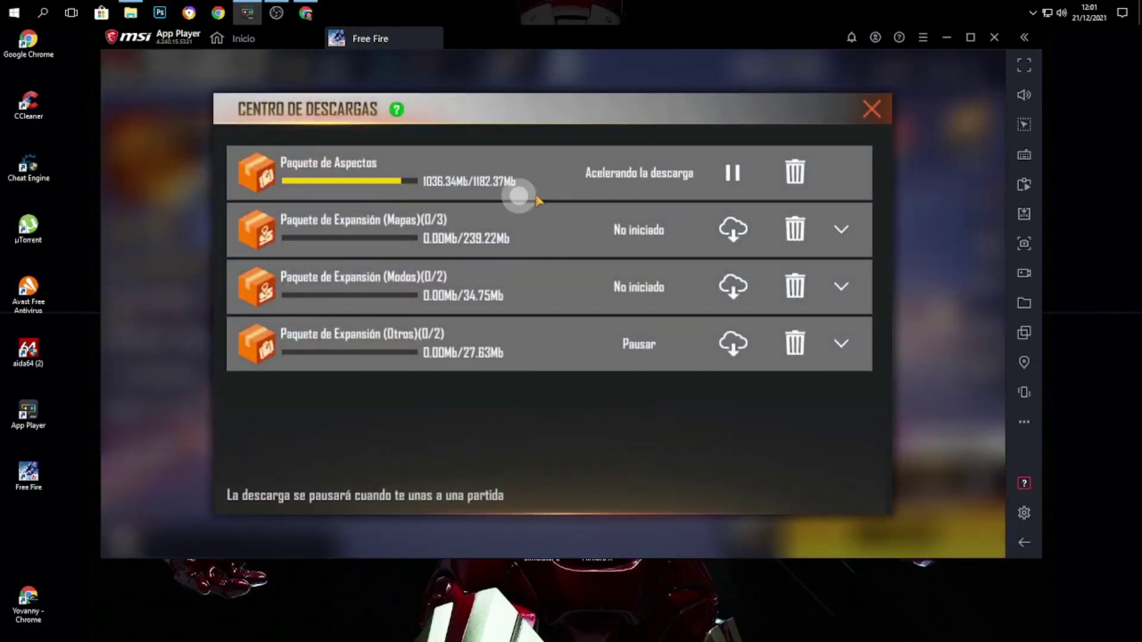
pyautogui.press('Escape')
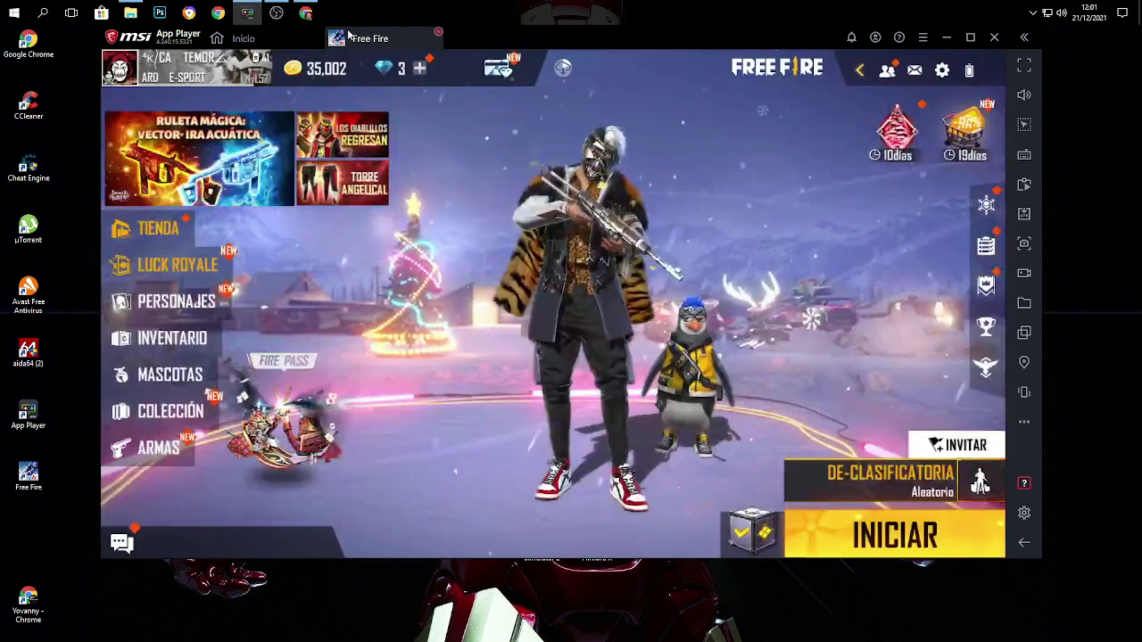
pyautogui.click(270, 39)
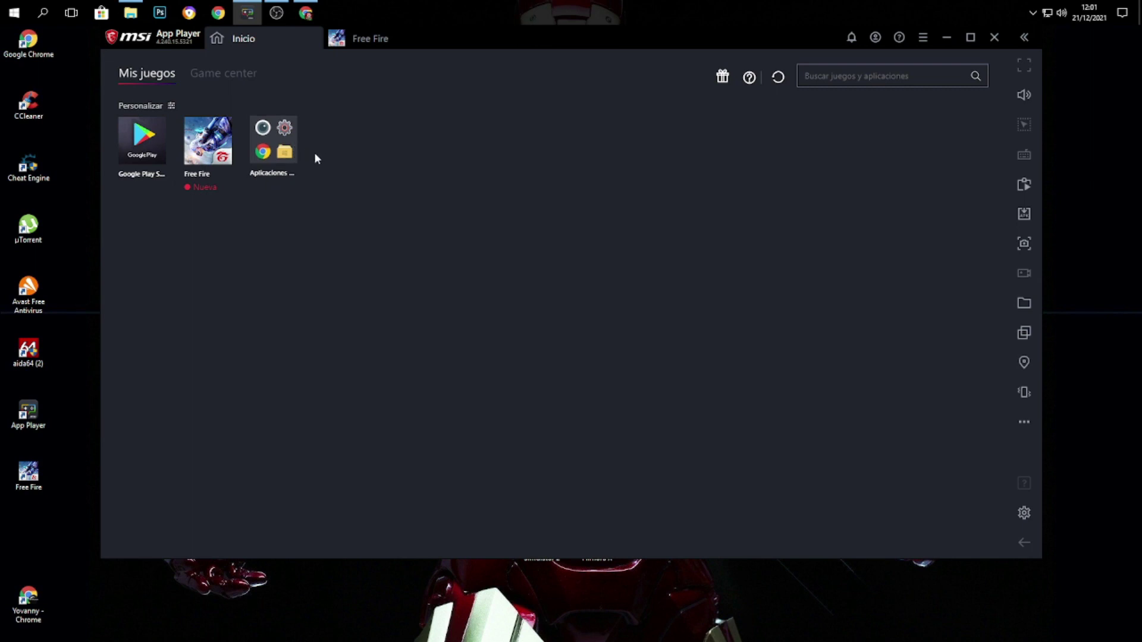
# Launch Free Fire from the games list and try an emote from the lobby character's emote wheel
pyautogui.click(209, 161)
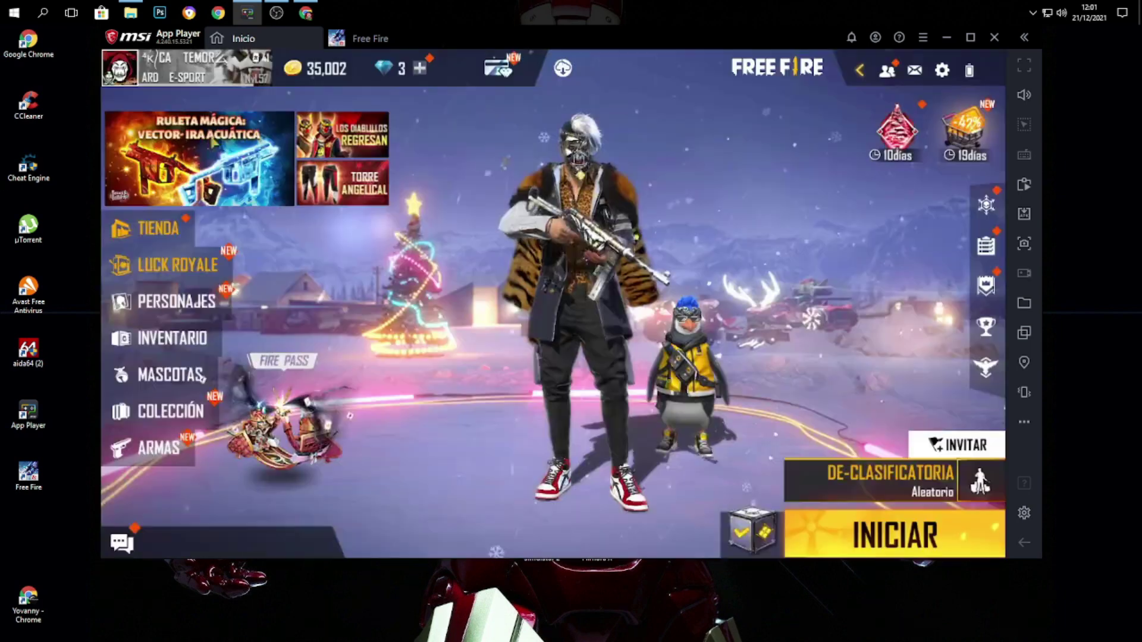
pyautogui.click(622, 347)
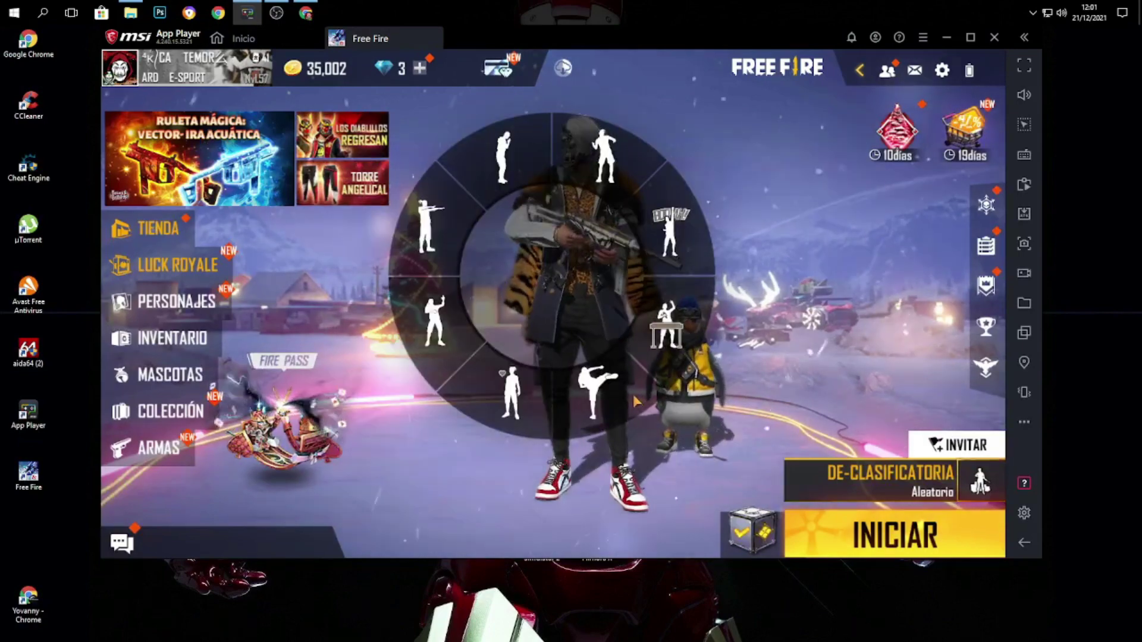
pyautogui.click(622, 348)
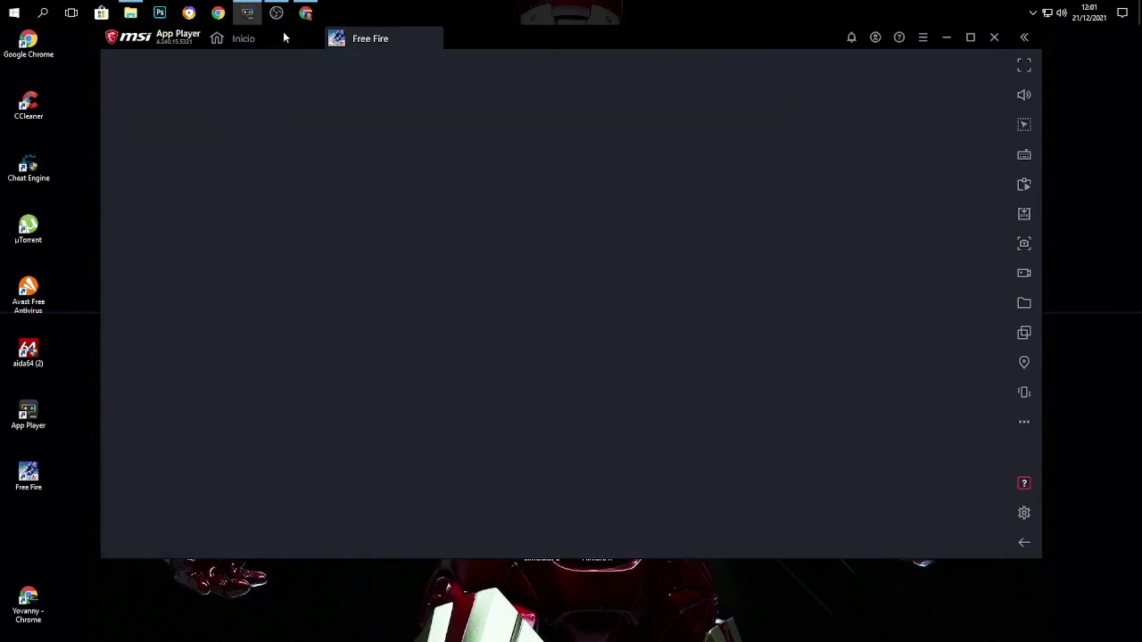
# Open the emulator's settings and review the display resolution and DPI, plus the Engine performance and frame-rate options
pyautogui.click(284, 37)
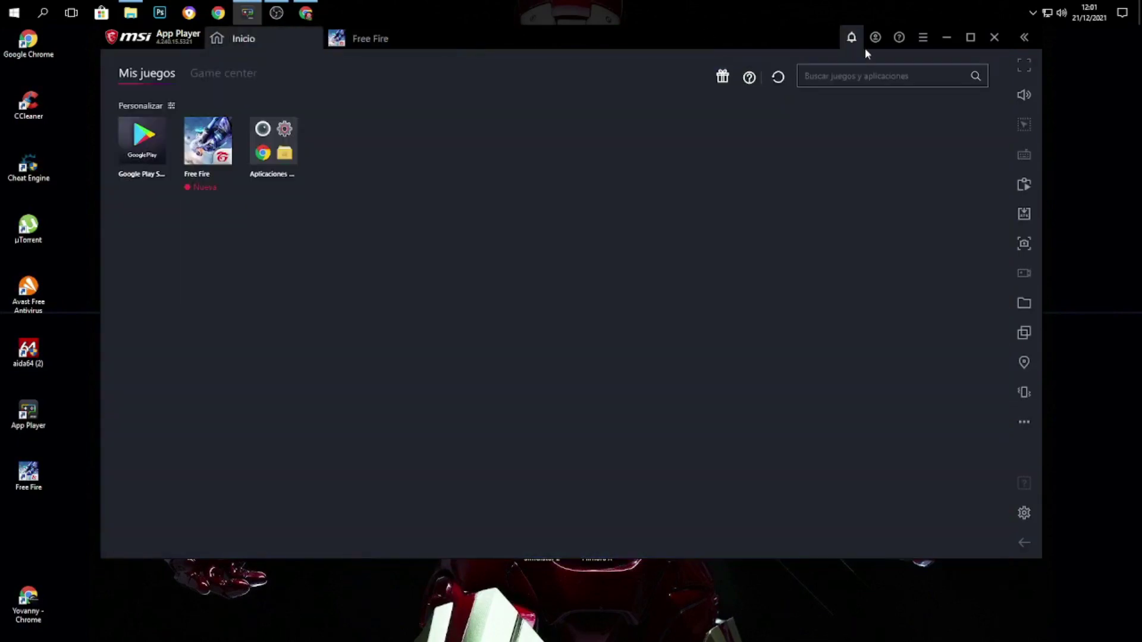
pyautogui.click(923, 38)
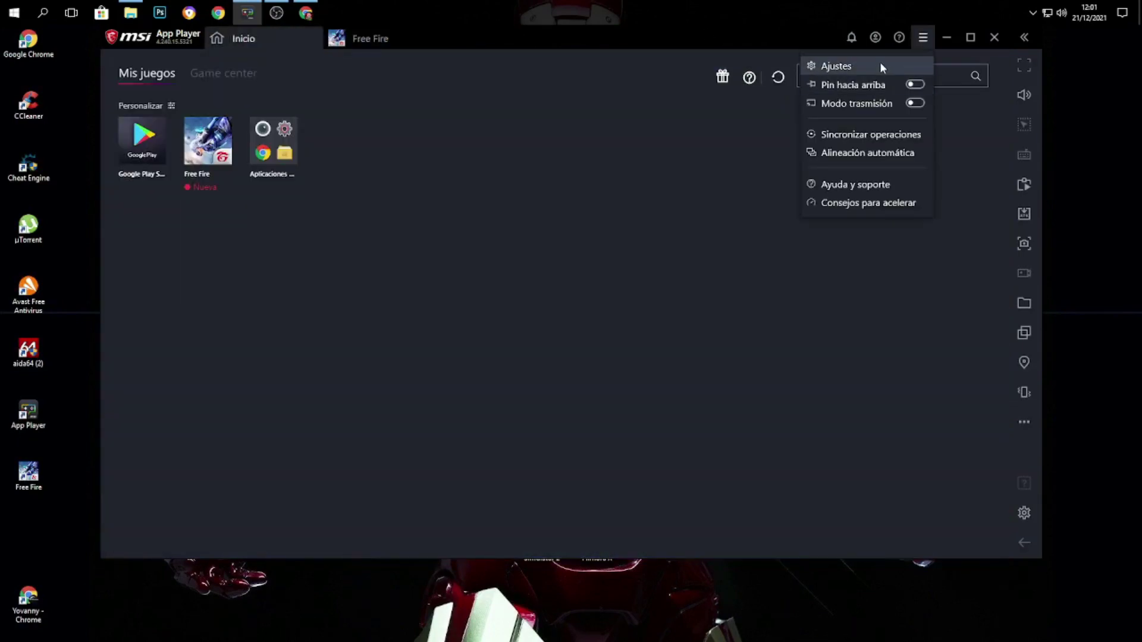
pyautogui.click(880, 63)
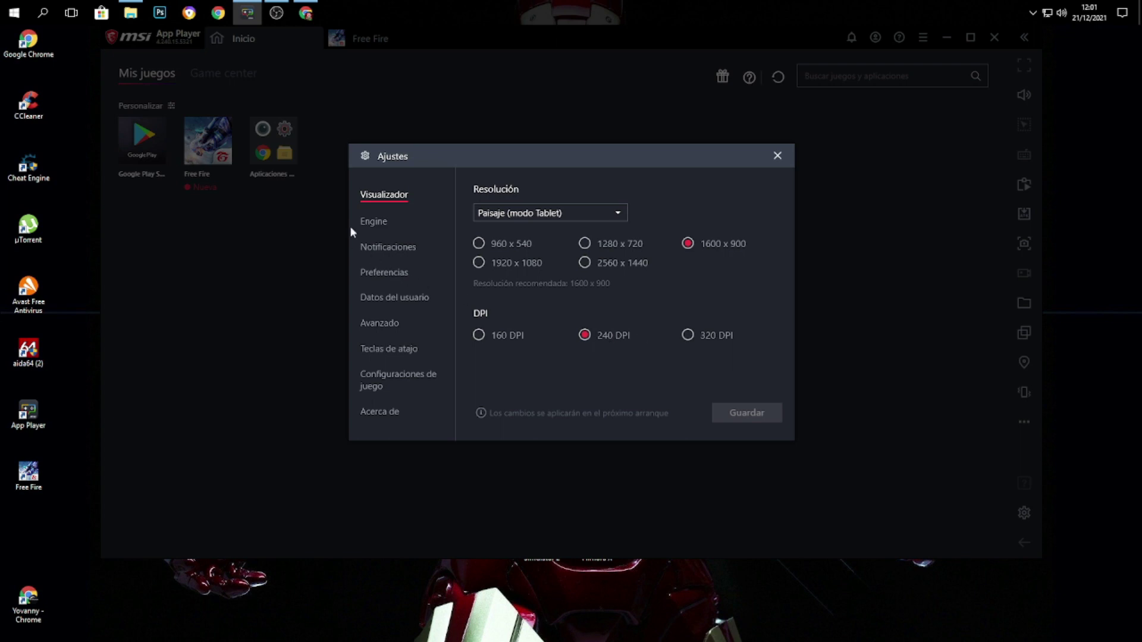
pyautogui.click(371, 224)
pyautogui.scroll(-4, 505, 326)
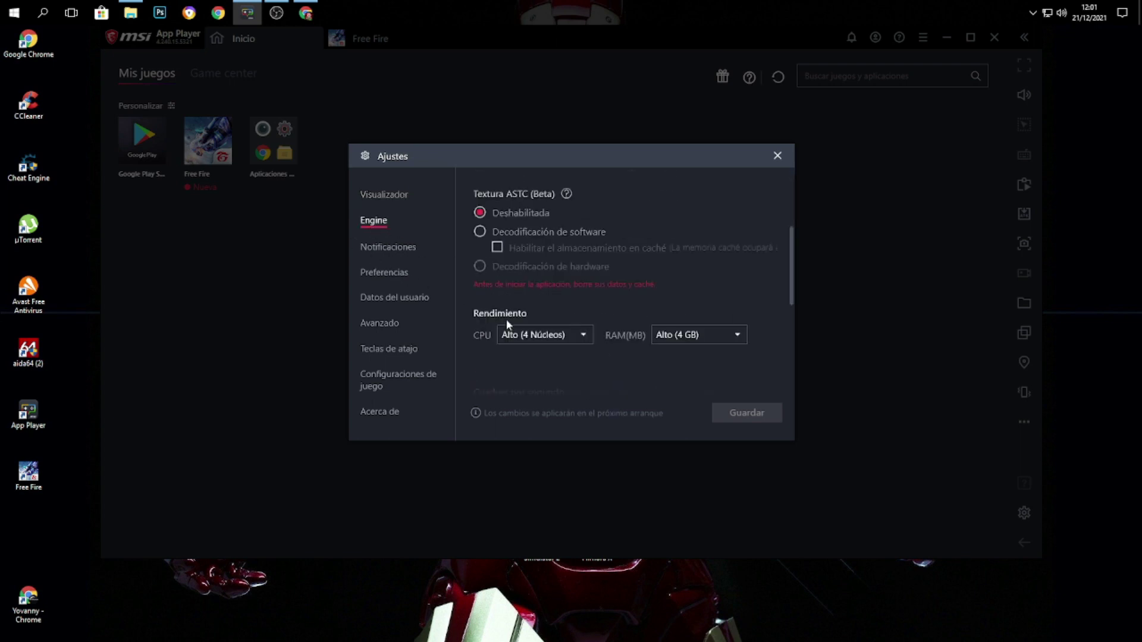
pyautogui.scroll(-4, 505, 318)
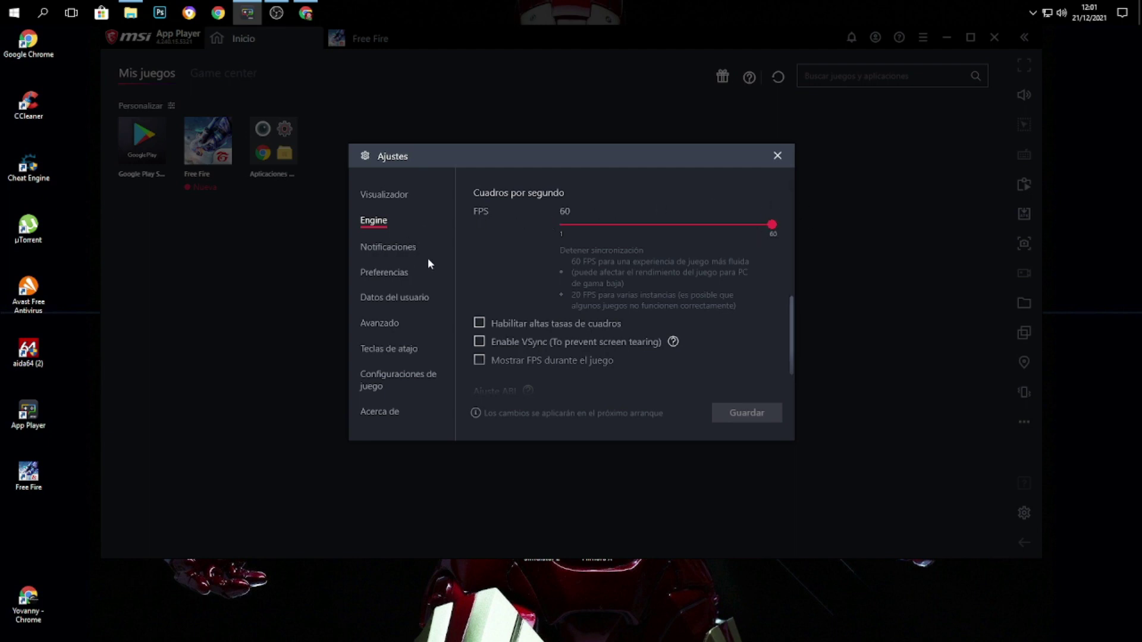
# Review the emulator's notification settings and its language, performance and platform preferences
pyautogui.click(377, 252)
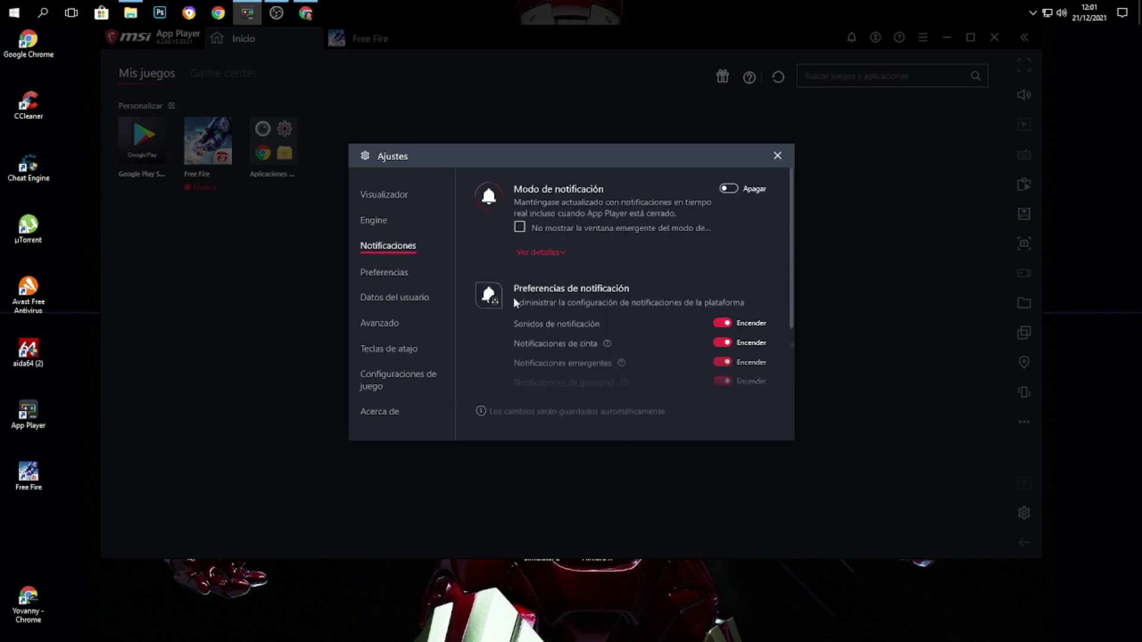
pyautogui.scroll(-2, 515, 304)
pyautogui.click(380, 272)
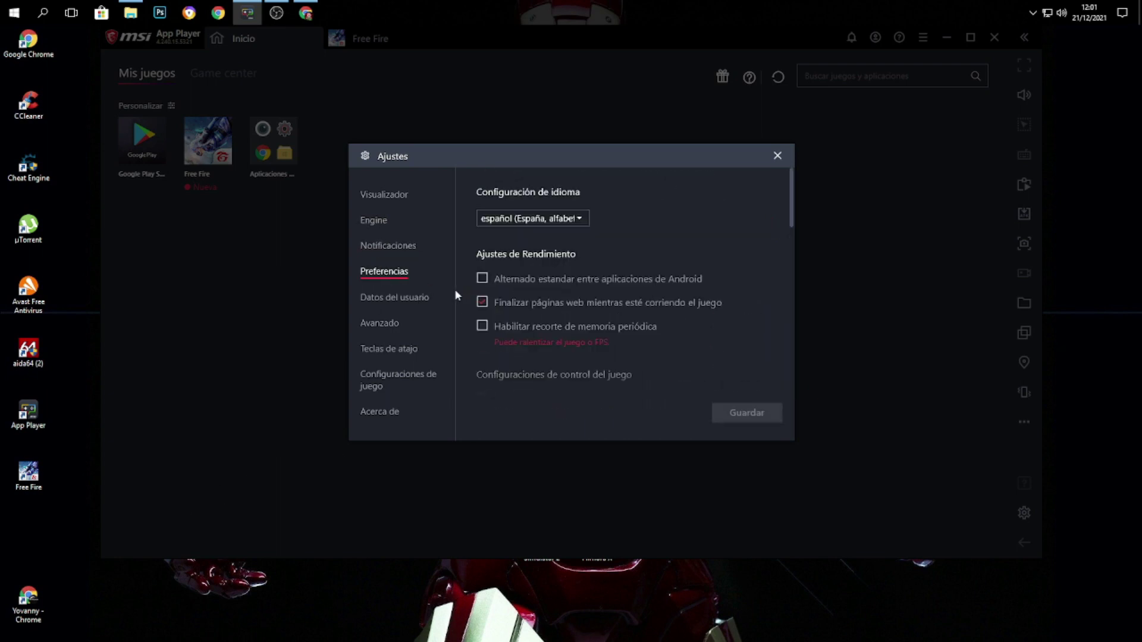
pyautogui.scroll(-3, 538, 315)
pyautogui.scroll(-8, 547, 281)
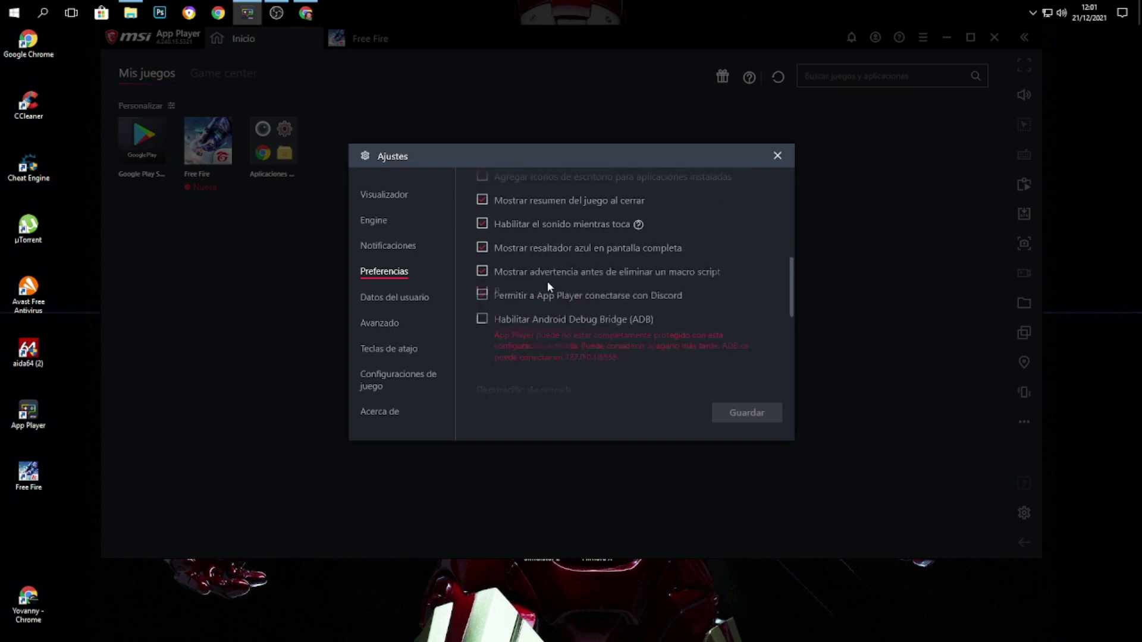
# Review the user data, advanced device profile, shortcut key and game configuration sections of the emulator's settings
pyautogui.click(411, 298)
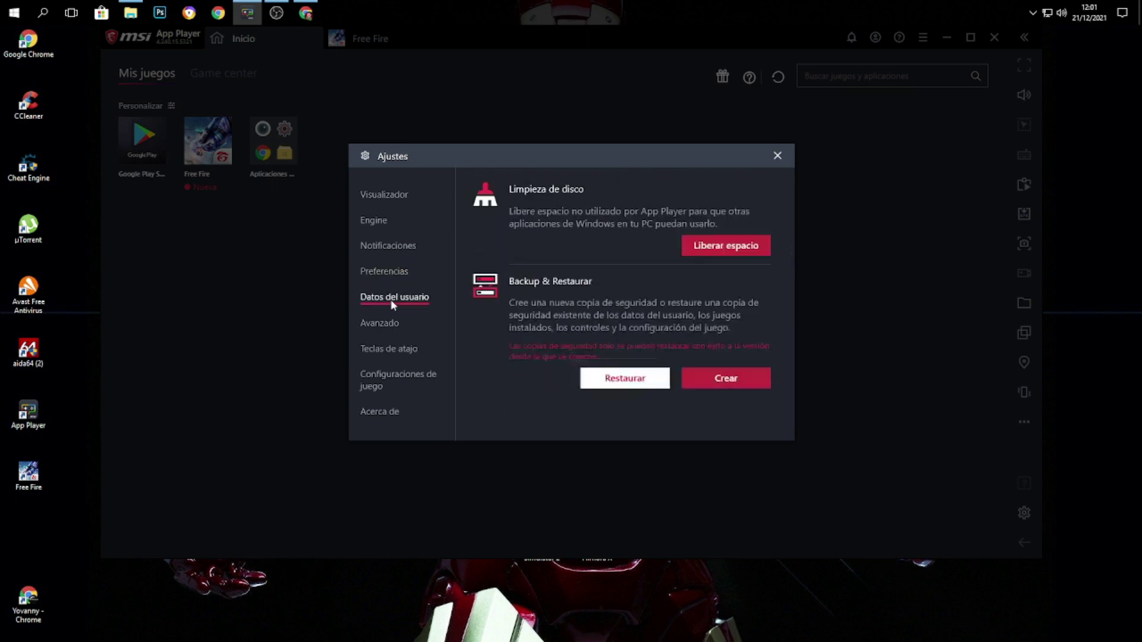
pyautogui.click(379, 323)
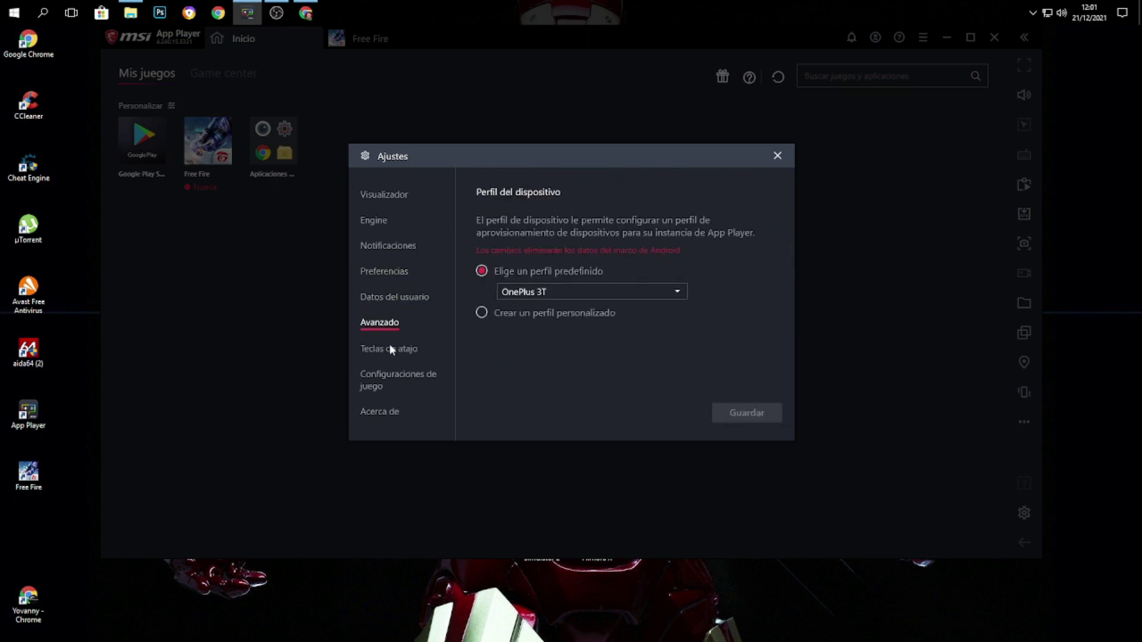
pyautogui.click(388, 348)
pyautogui.click(382, 384)
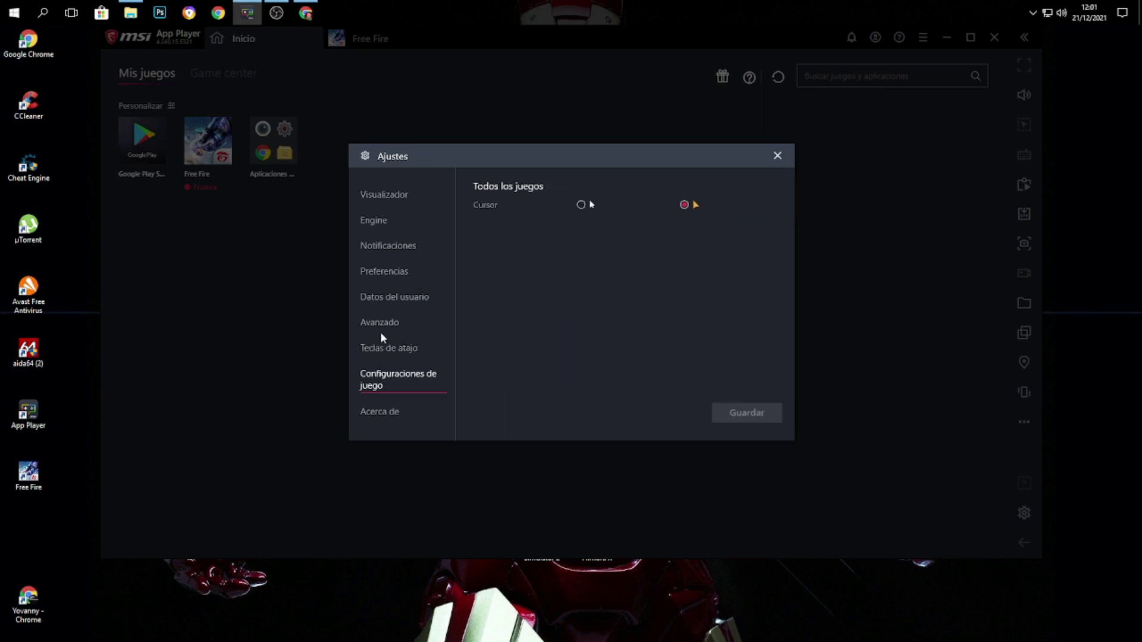
# Recheck the emulator's resolution and DPI choices and the CPU and RAM allocation in the Engine settings
pyautogui.click(392, 201)
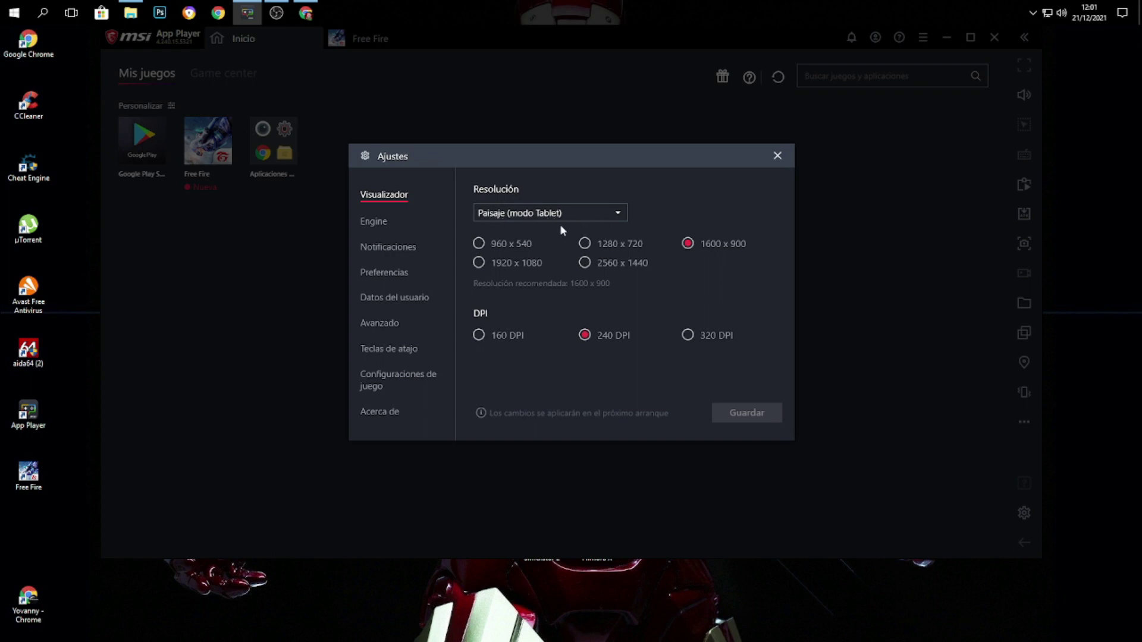
pyautogui.click(382, 219)
pyautogui.scroll(-2, 523, 313)
pyautogui.scroll(3, 526, 284)
pyautogui.scroll(3, 526, 287)
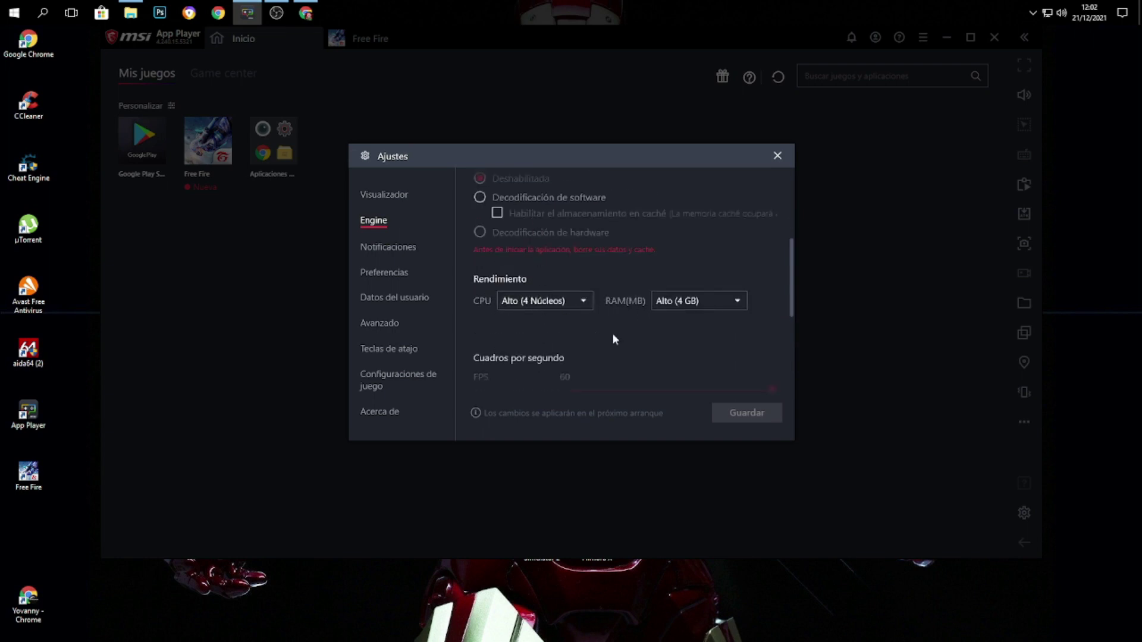
# Show the available RAM and CPU core options under Rendimiento without choosing a different one
pyautogui.click(728, 301)
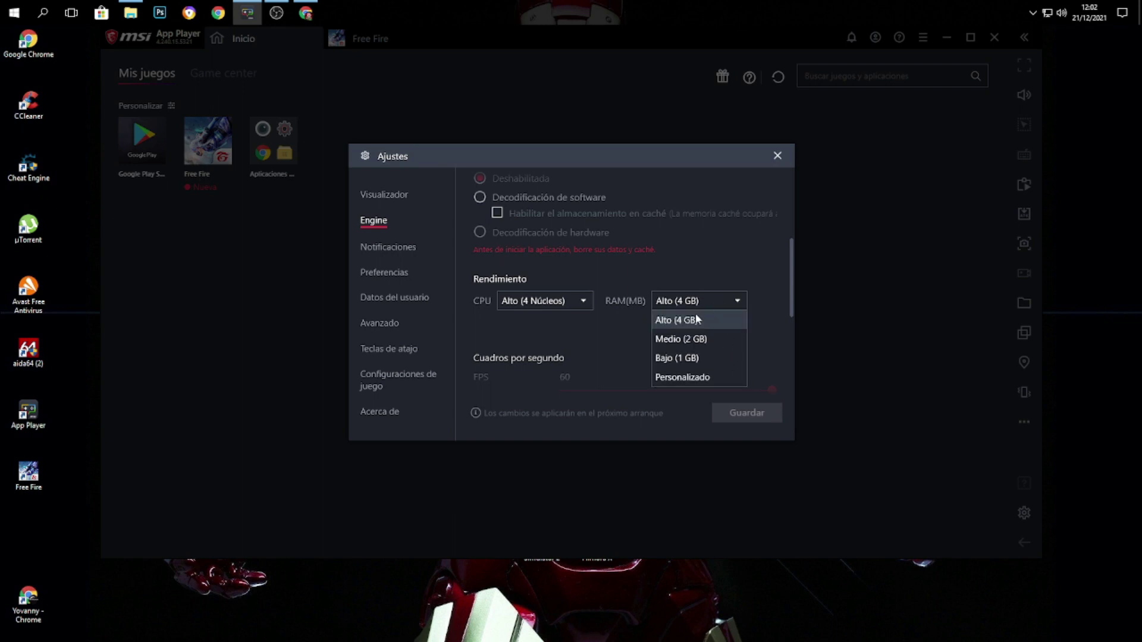
pyautogui.click(580, 313)
pyautogui.click(562, 302)
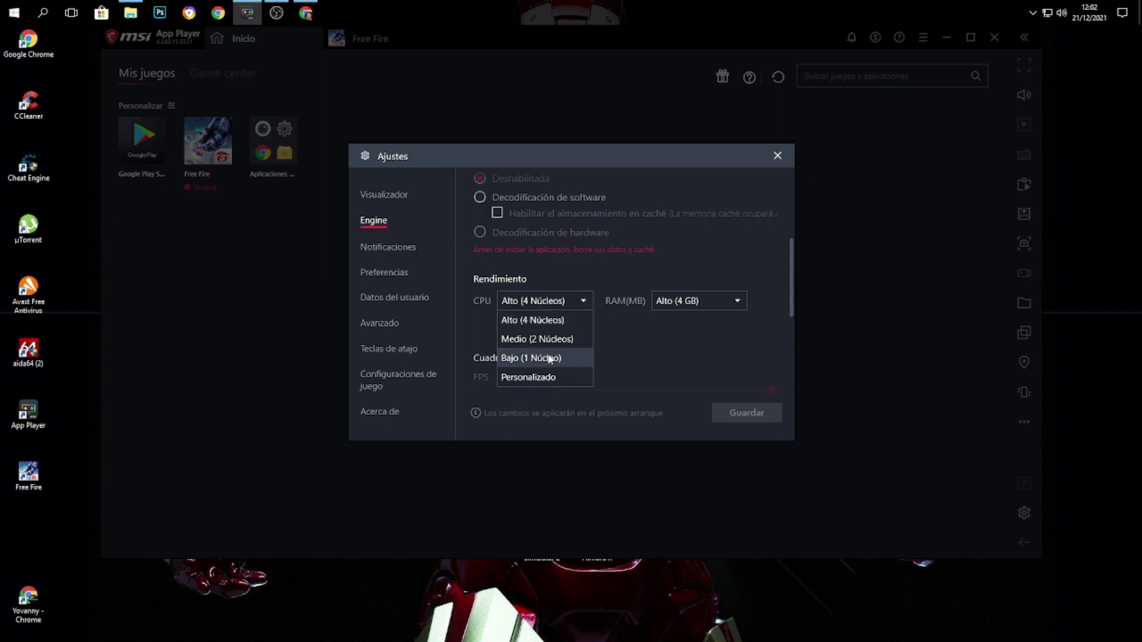
pyautogui.click(604, 338)
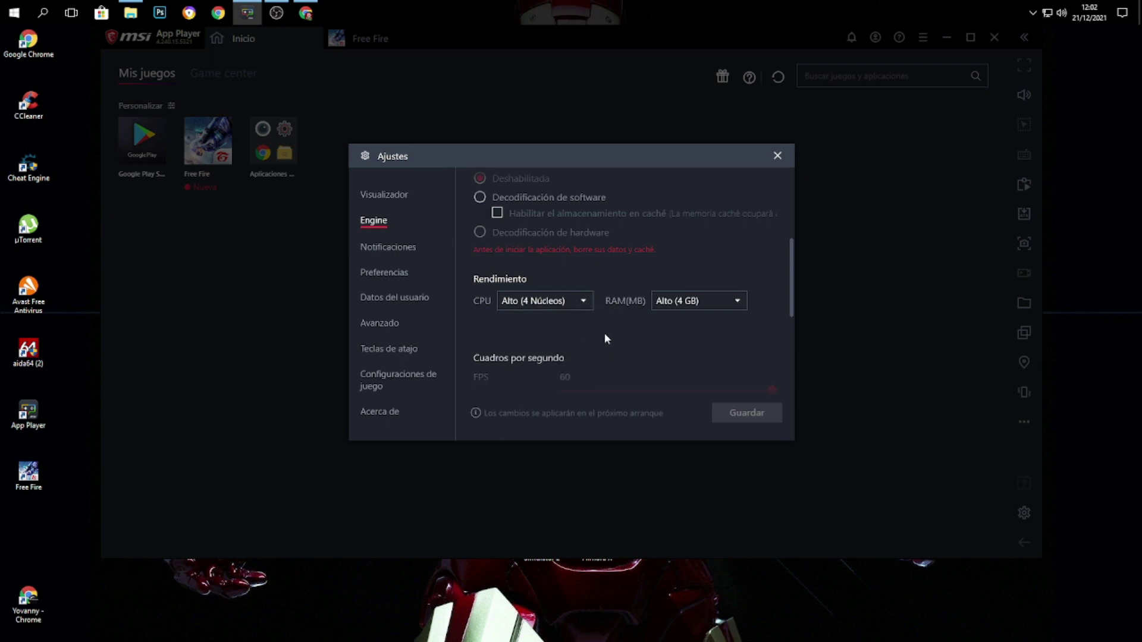
# Review the graphics renderer, GPU and ASTC texture options in the Engine settings and close the settings window
pyautogui.scroll(4, 565, 310)
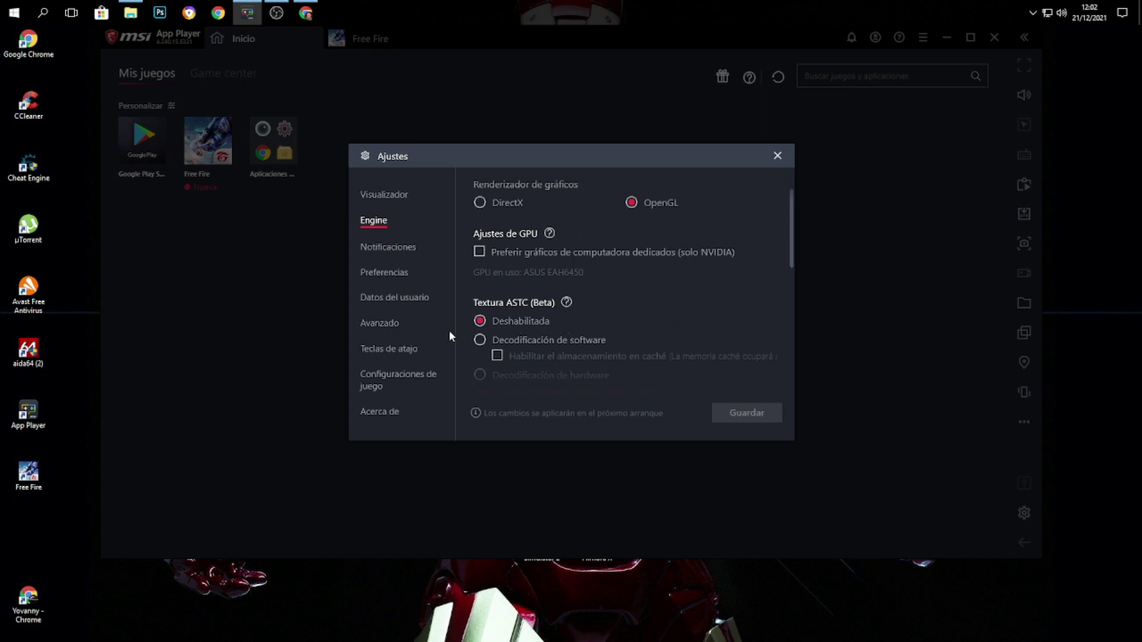
pyautogui.scroll(-1, 521, 325)
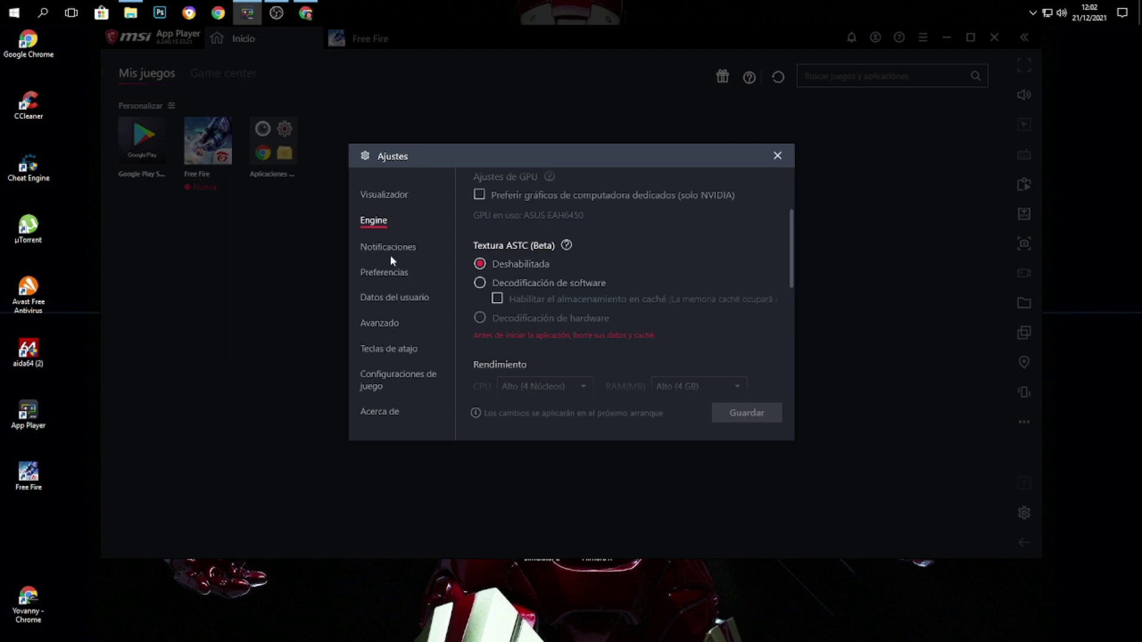
pyautogui.scroll(2, 516, 268)
pyautogui.click(777, 155)
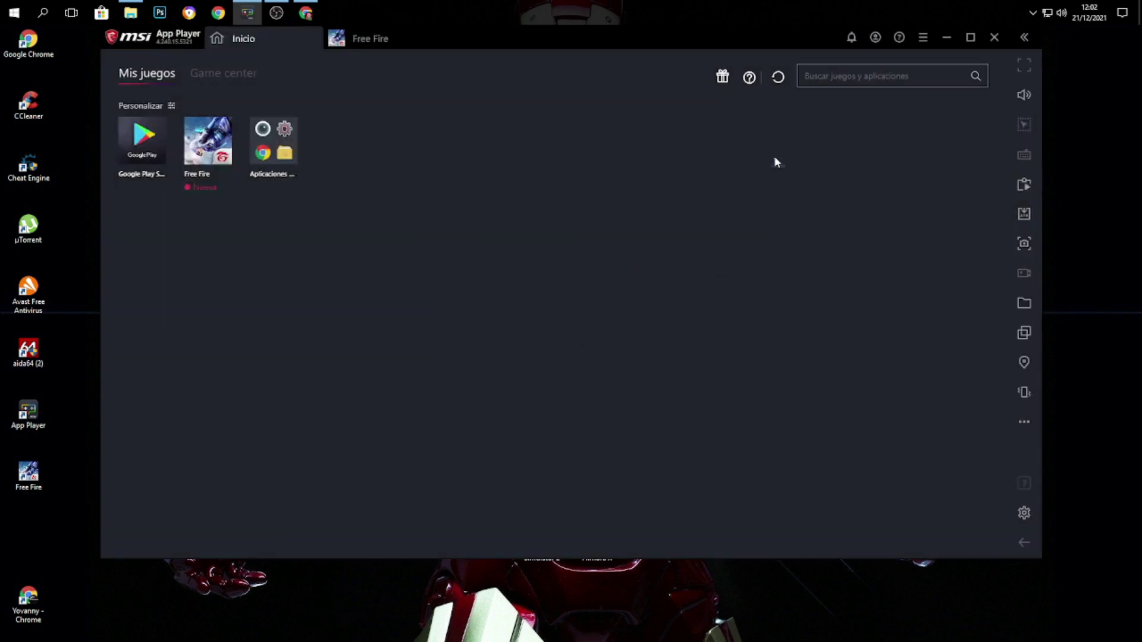
# Return to the running Free Fire game and show its PANTALLA graphics settings
pyautogui.click(375, 39)
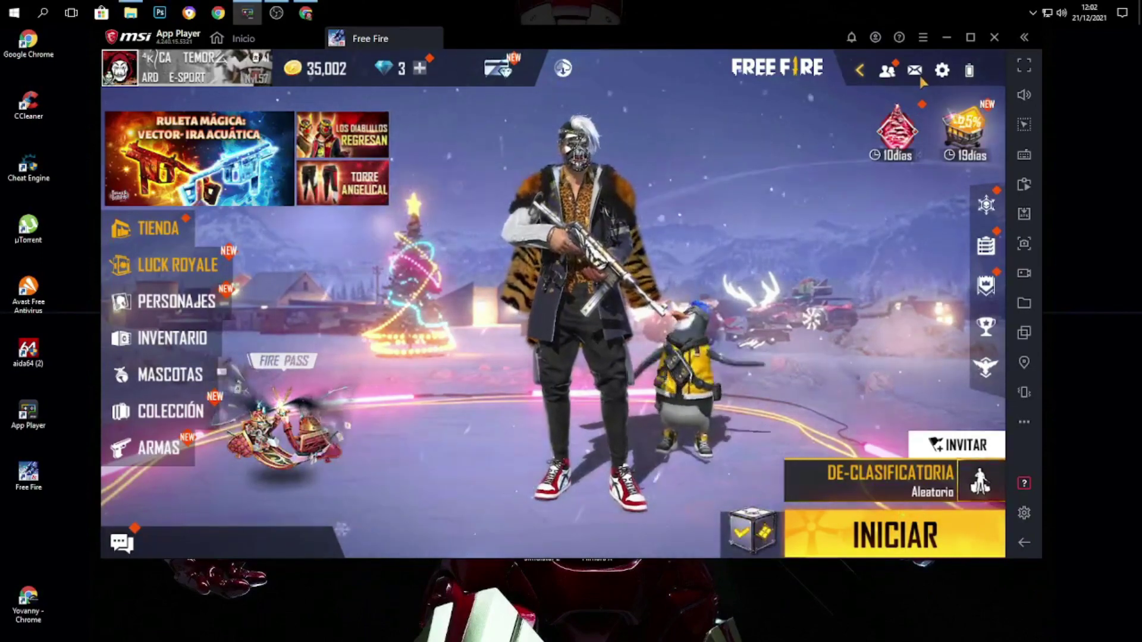
pyautogui.click(943, 76)
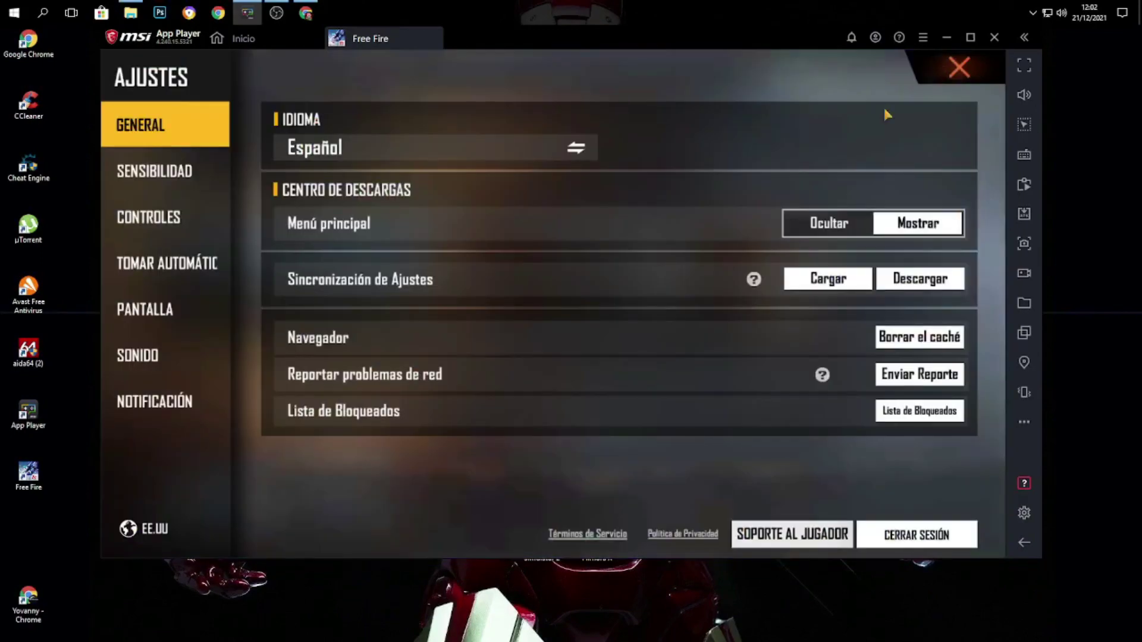
pyautogui.click(165, 321)
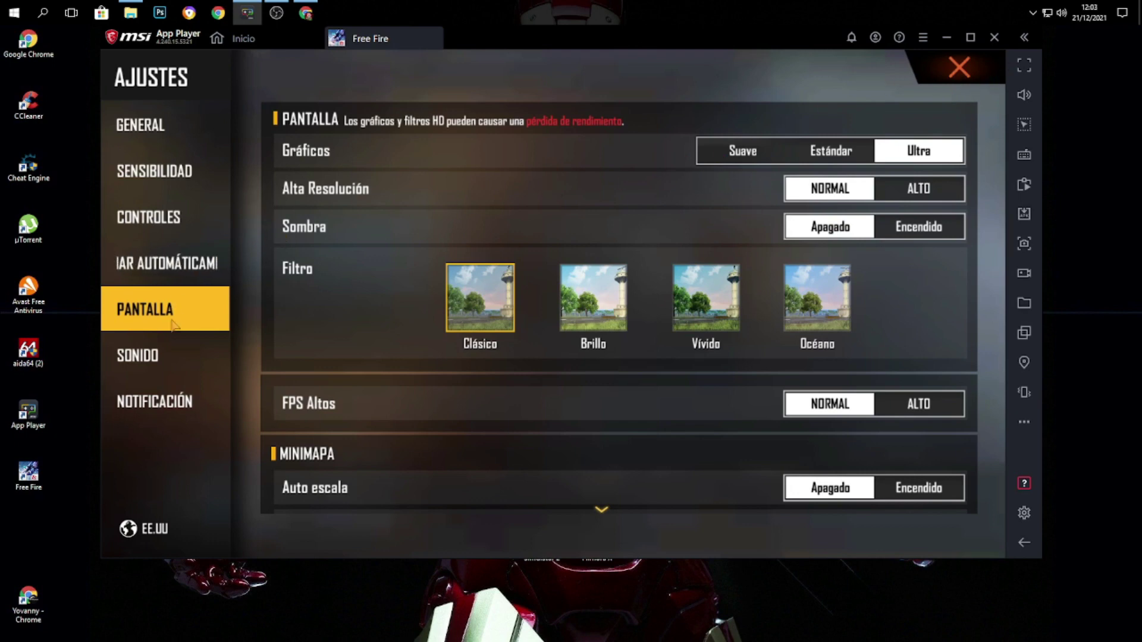
# Place the Wi-Fi icon below the item slots in the Preestablecido 1 custom HUD layout and save the preset
pyautogui.click(190, 217)
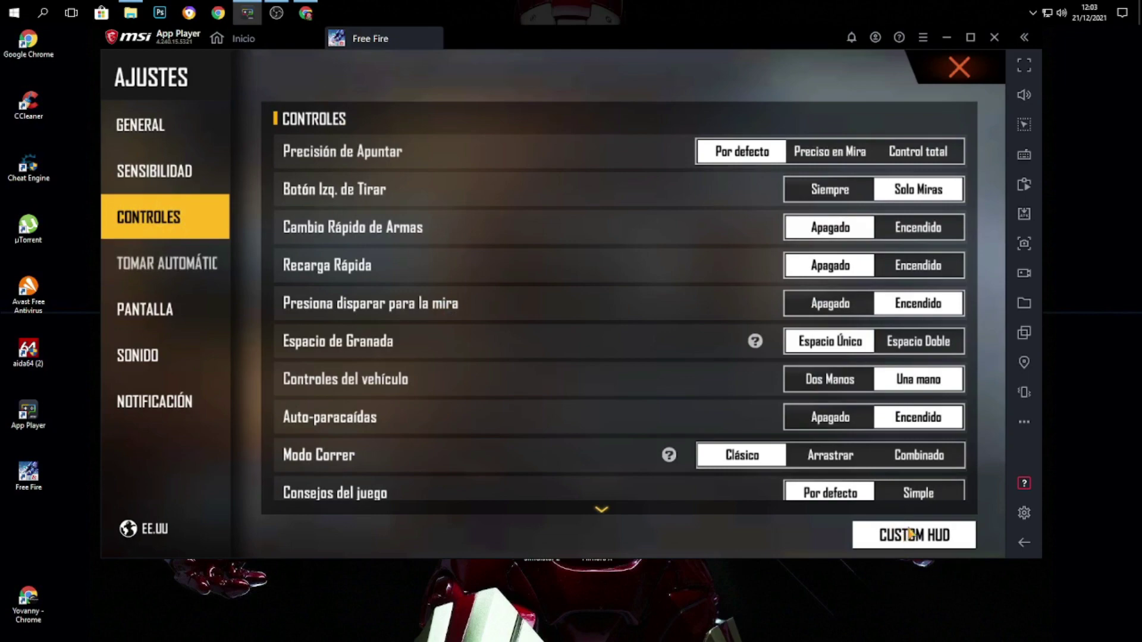
pyautogui.click(903, 535)
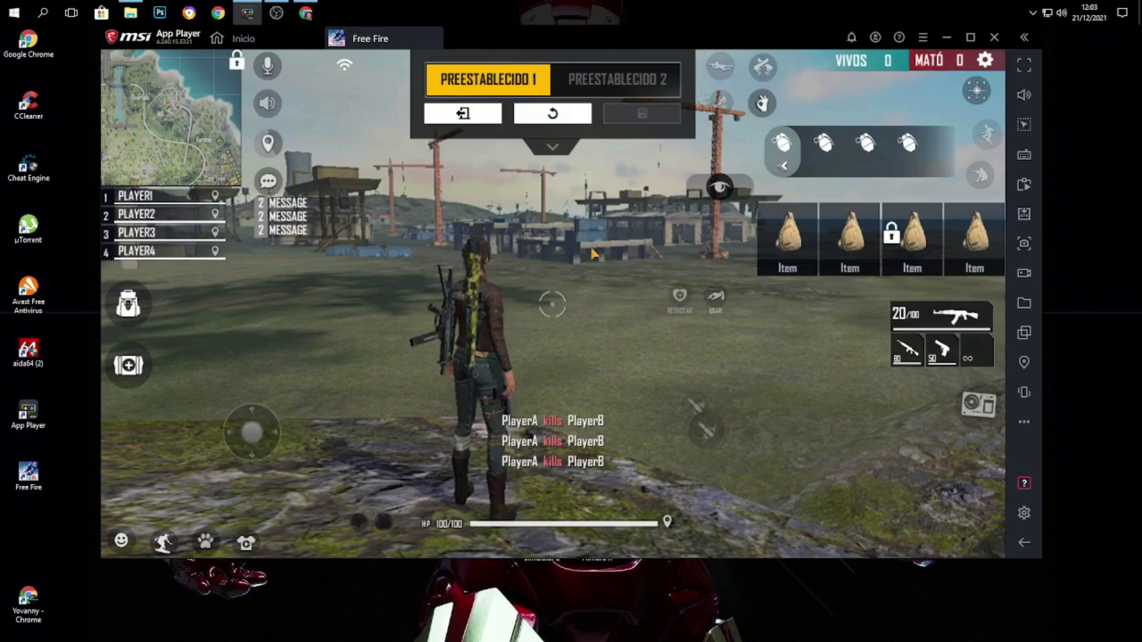
pyautogui.click(692, 278)
pyautogui.click(794, 300)
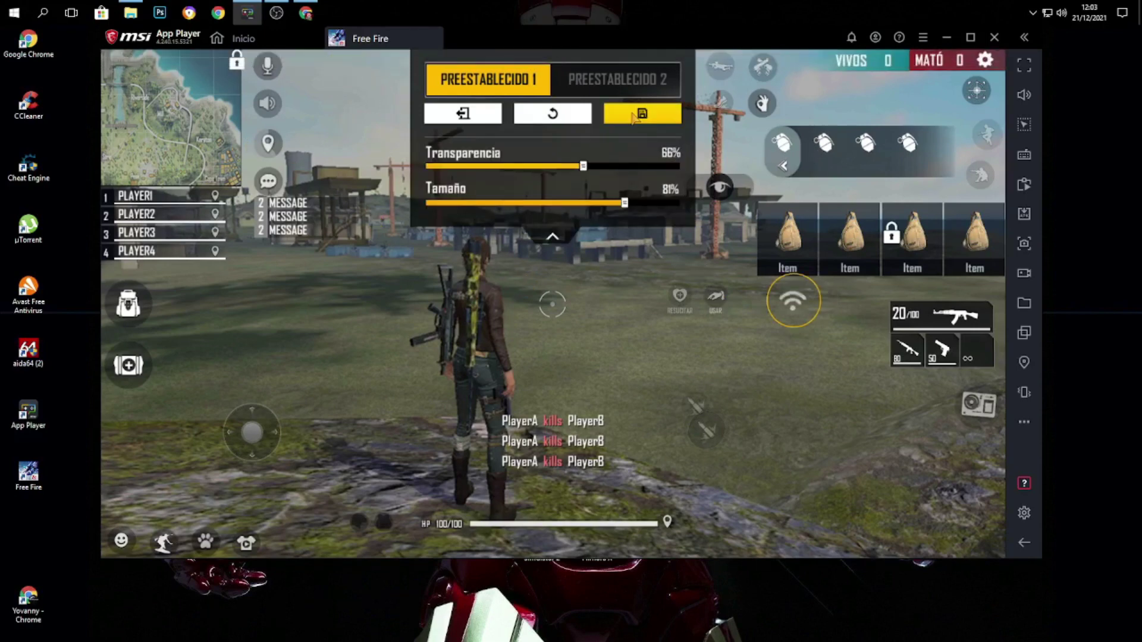
pyautogui.click(636, 116)
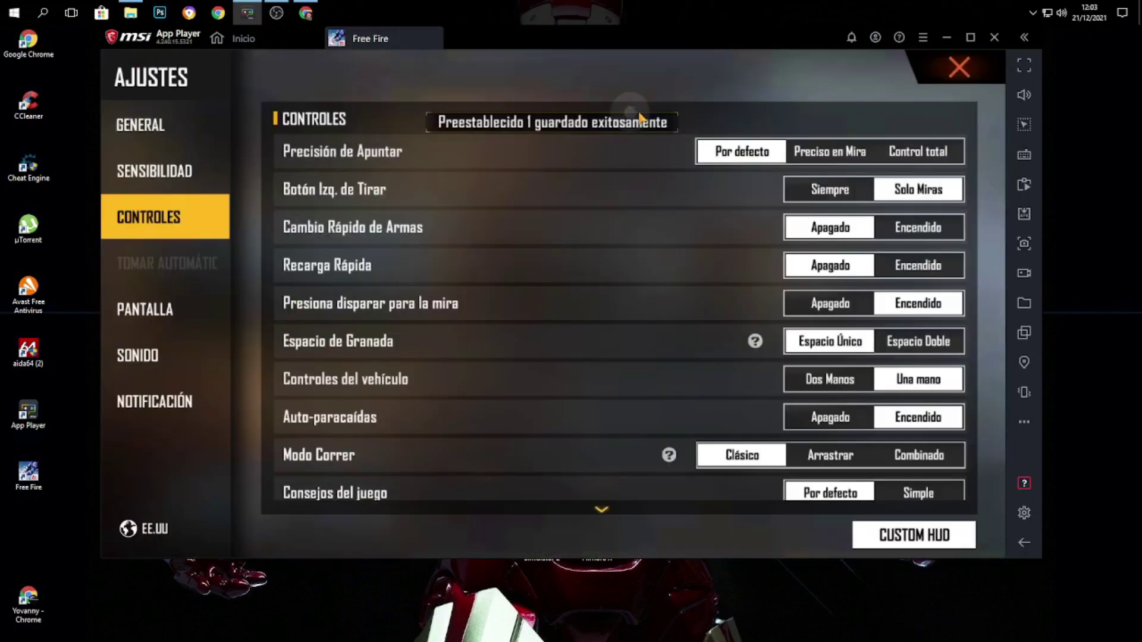
# Inspect the Smart key mapping for Free Fire in the emulator's controls editor and close the editor
pyautogui.click(1024, 155)
pyautogui.click(969, 250)
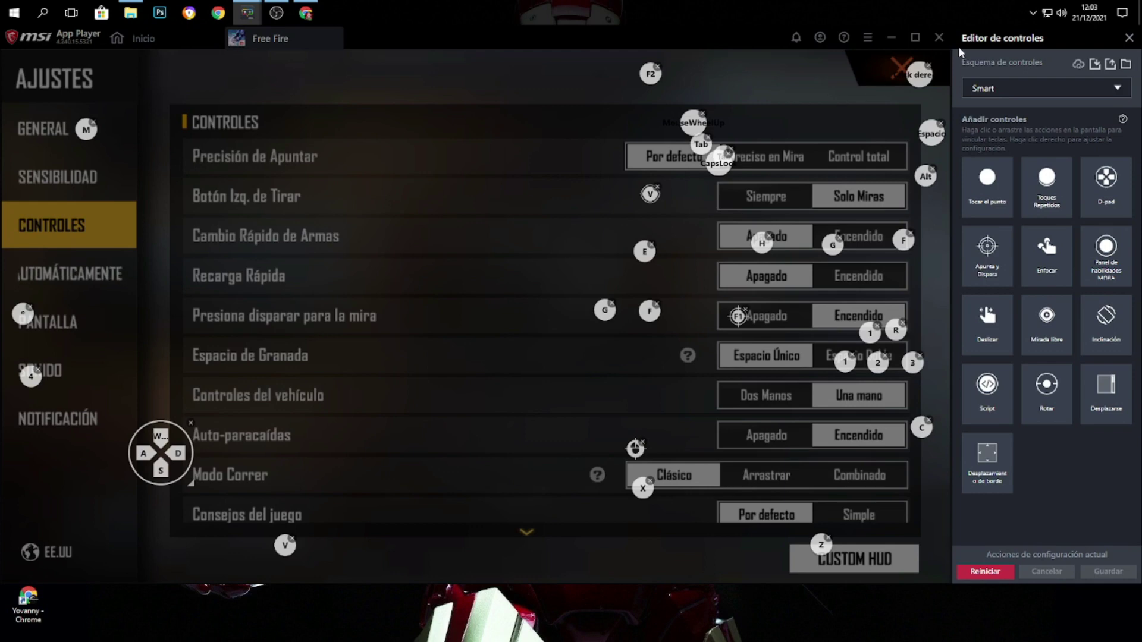
pyautogui.click(1130, 38)
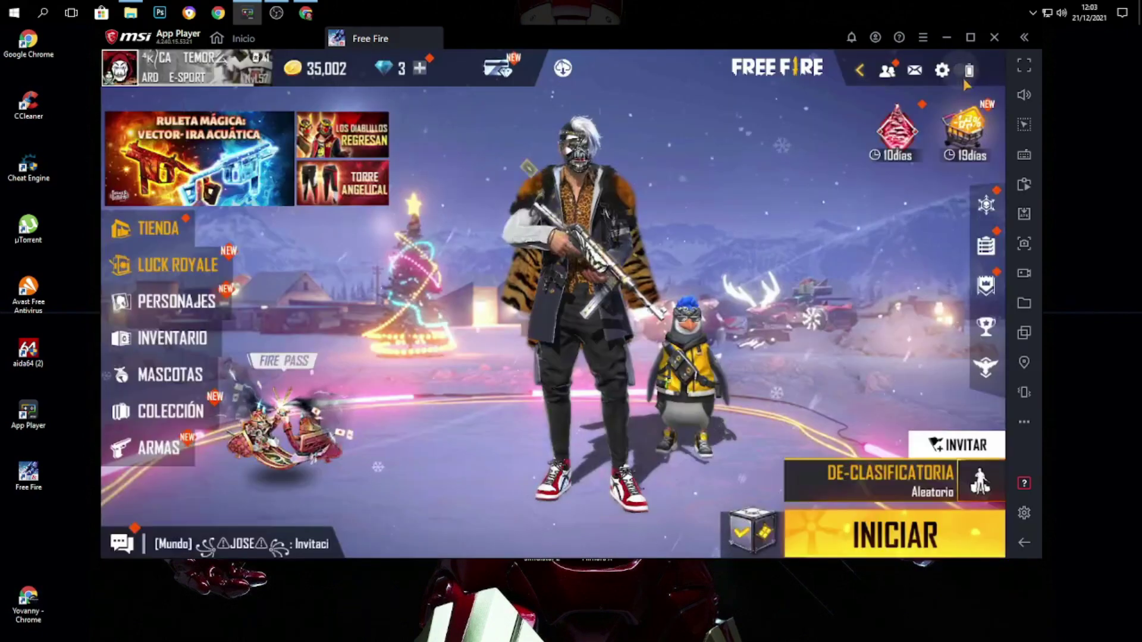
# Close the Free Fire settings and play the heart emote with the lobby character
pyautogui.click(959, 67)
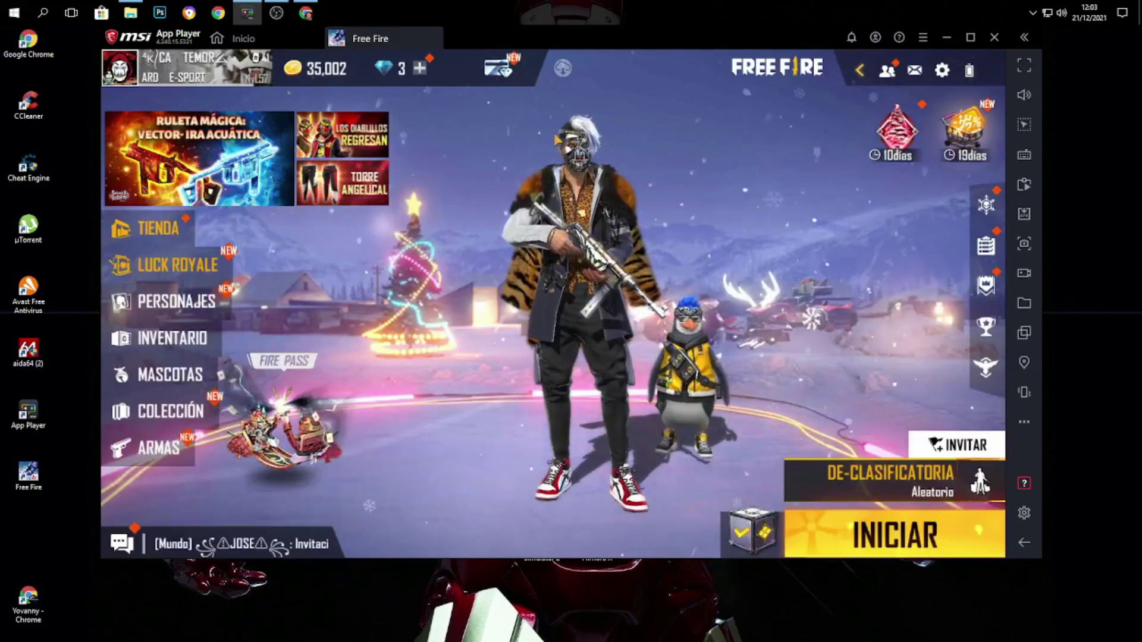
pyautogui.click(546, 382)
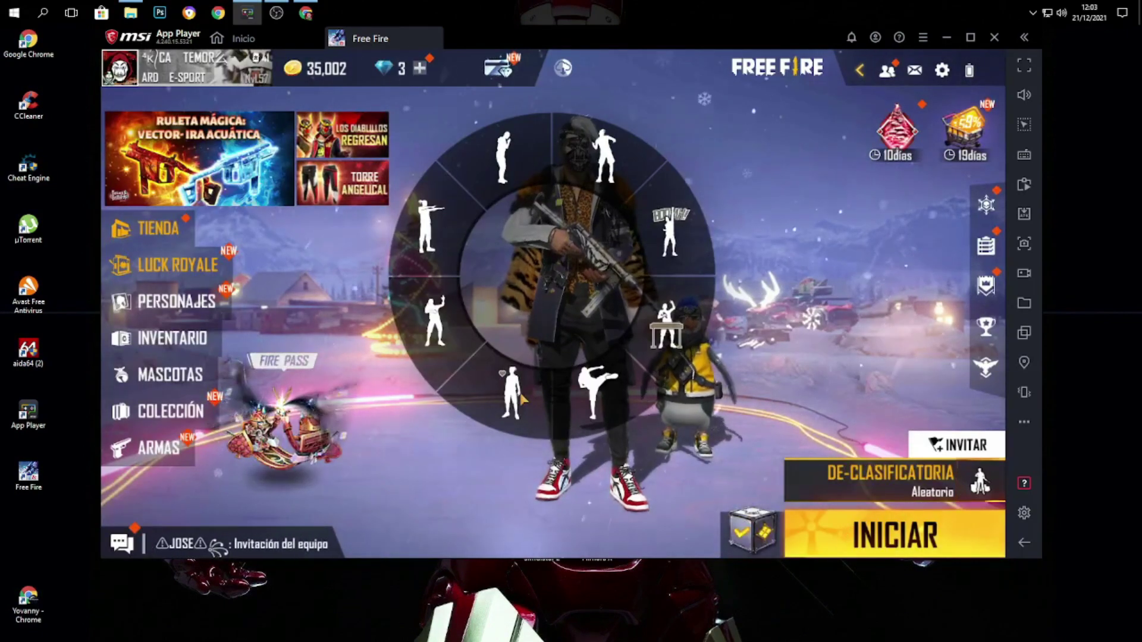
pyautogui.click(545, 382)
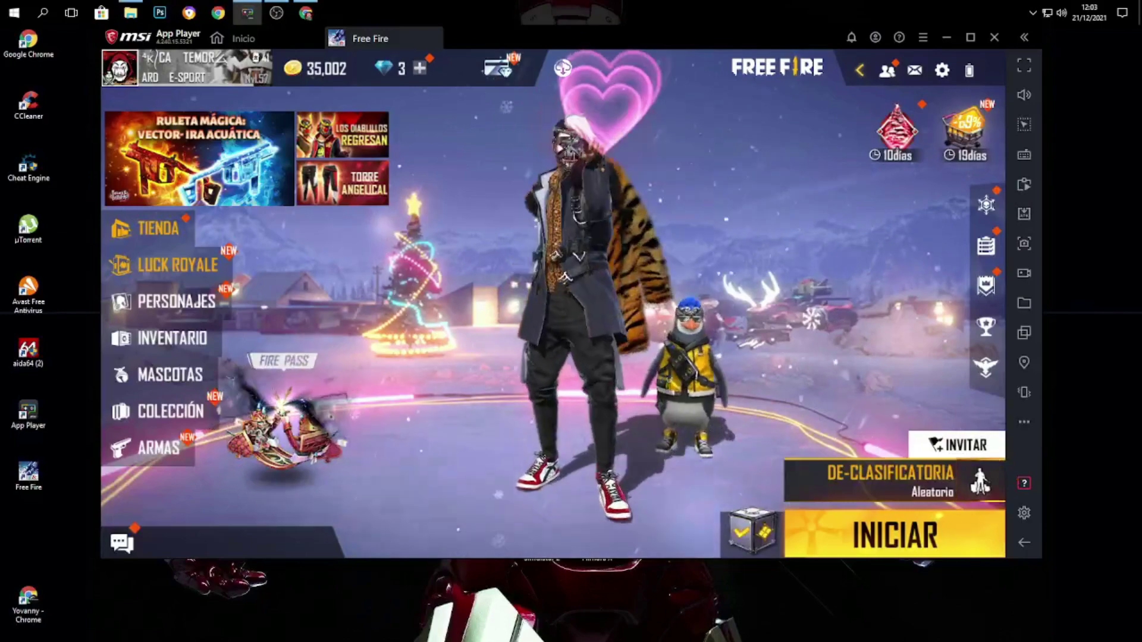